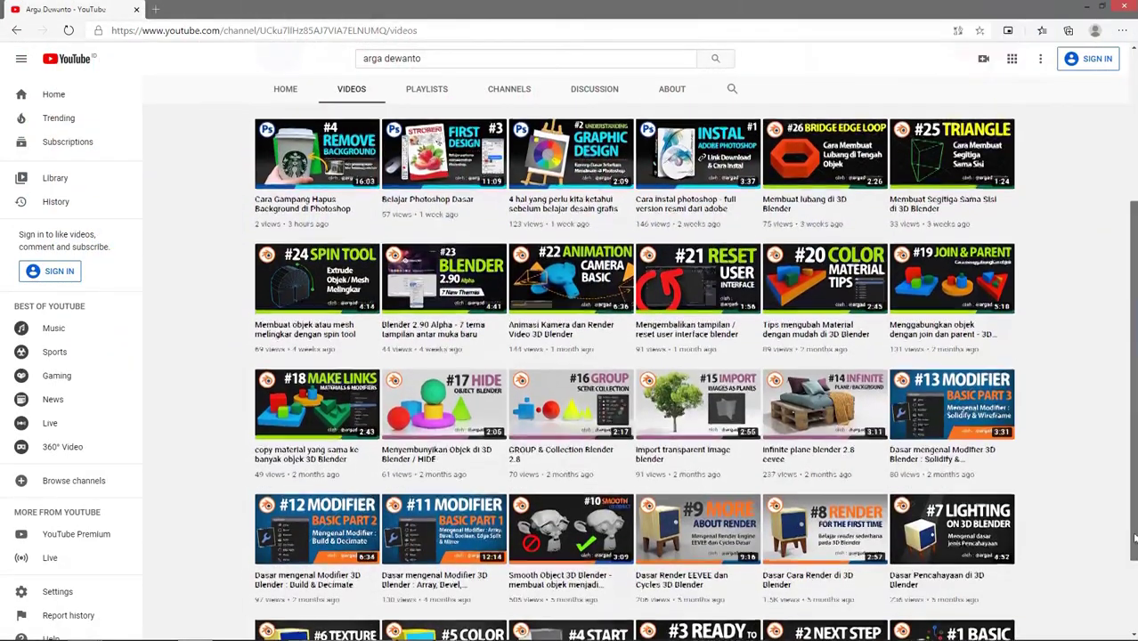
Bring up the freelift-sport-prime-heather-tee.jpg photo of the model in the grey tee for editing
drag(1135, 537, 1134, 389)
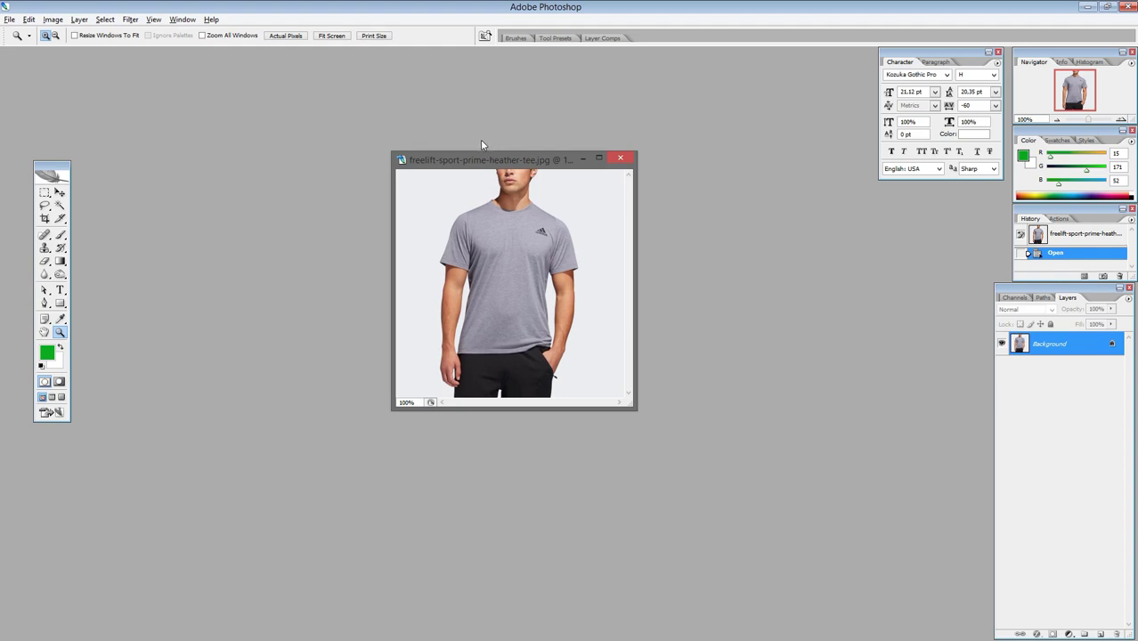
Hide the panels with Tab and maximize the tee photo's document window
key(Tab)
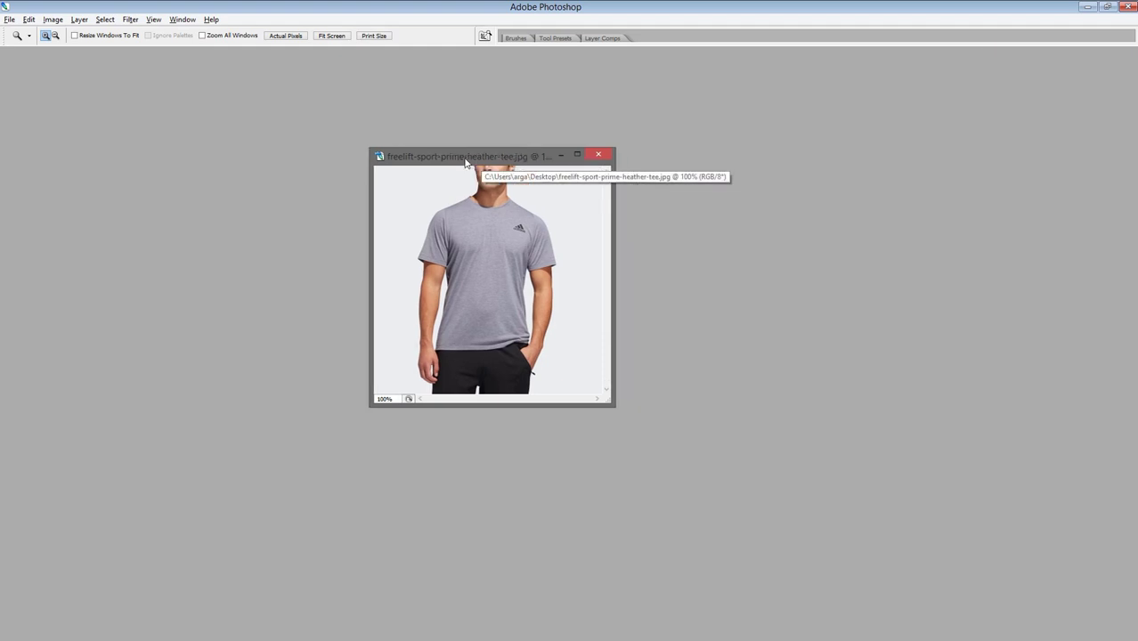
drag(488, 163, 484, 166)
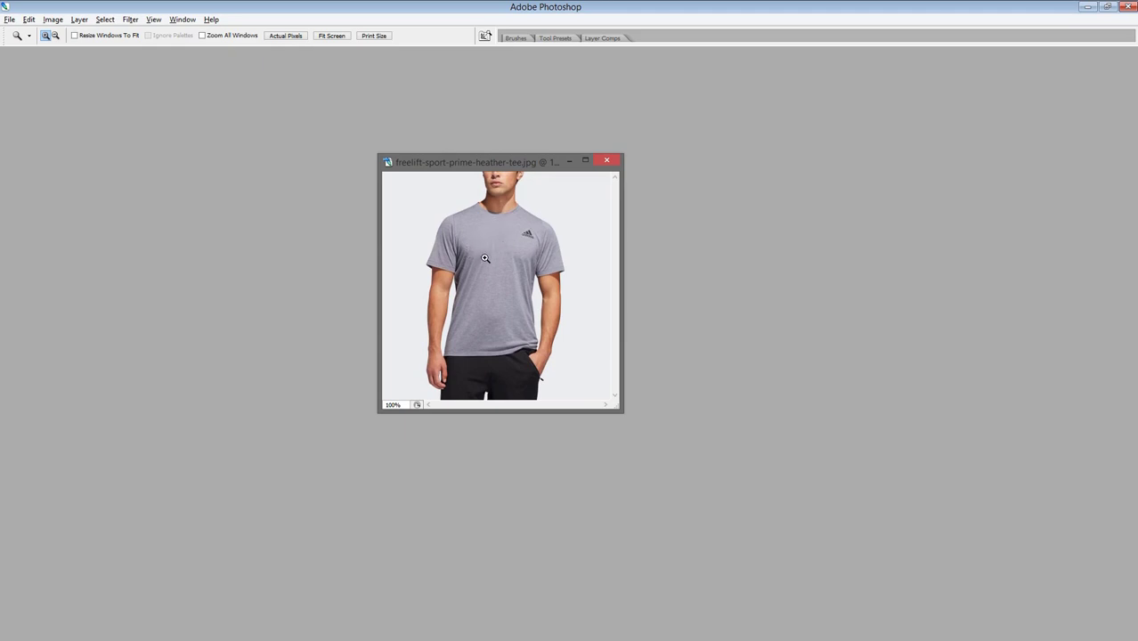
click(585, 162)
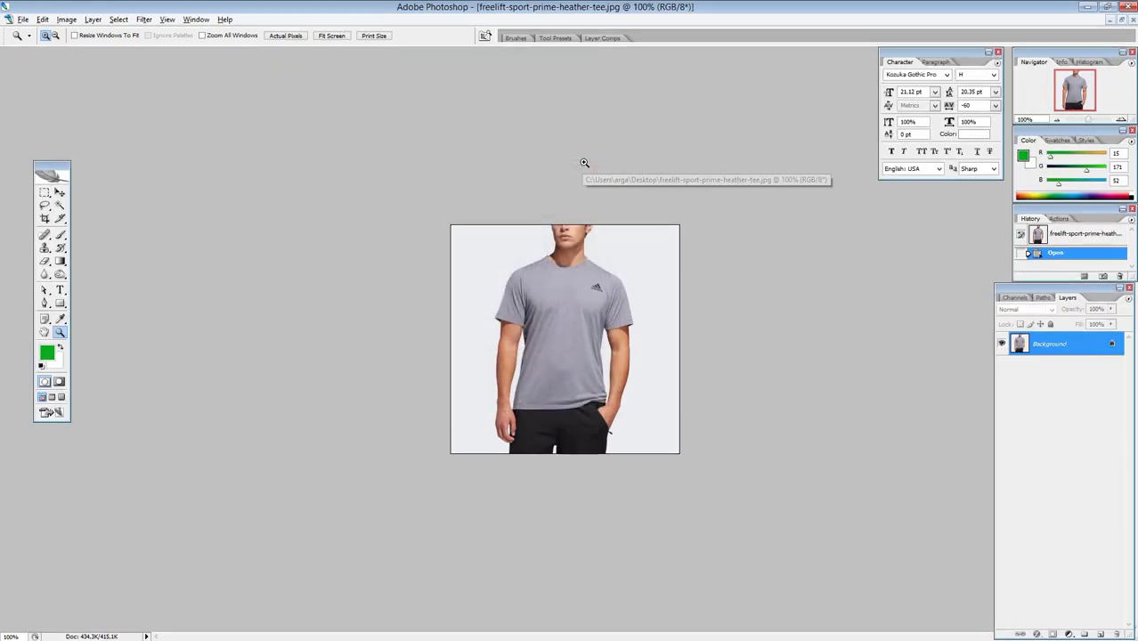
Zoom the photo to 200% and switch to the Magic Wand at Tolerance 50, Contiguous
click(547, 311)
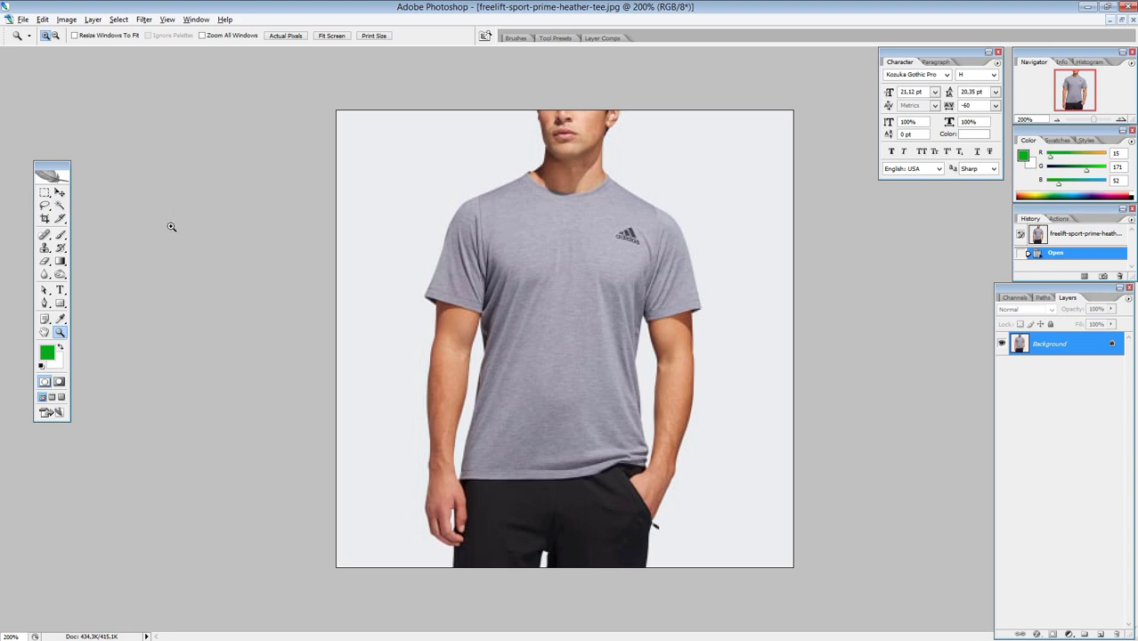
click(59, 205)
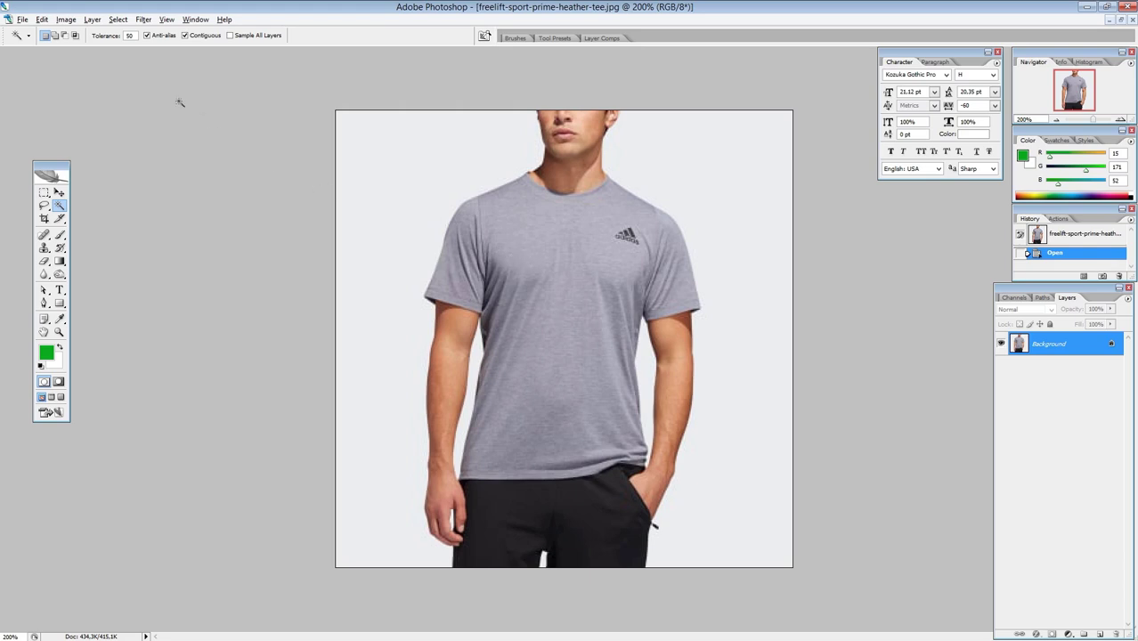
Magic Wand the grey shirt, zoom to 300%, and set Add to Selection mode
click(524, 245)
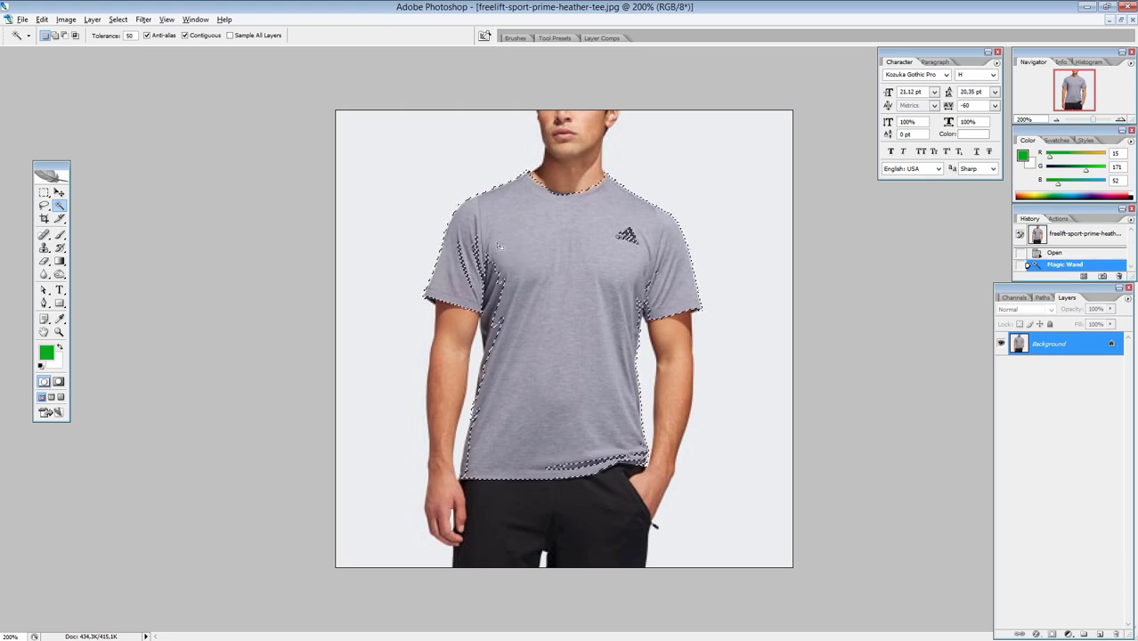
key(z)
click(488, 254)
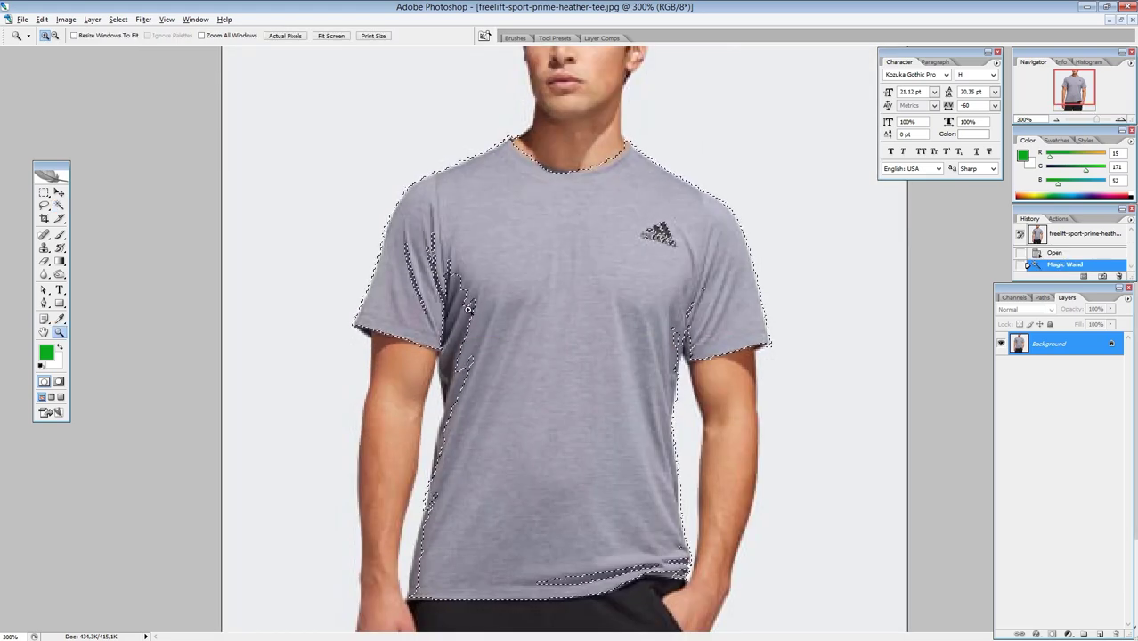
key(w)
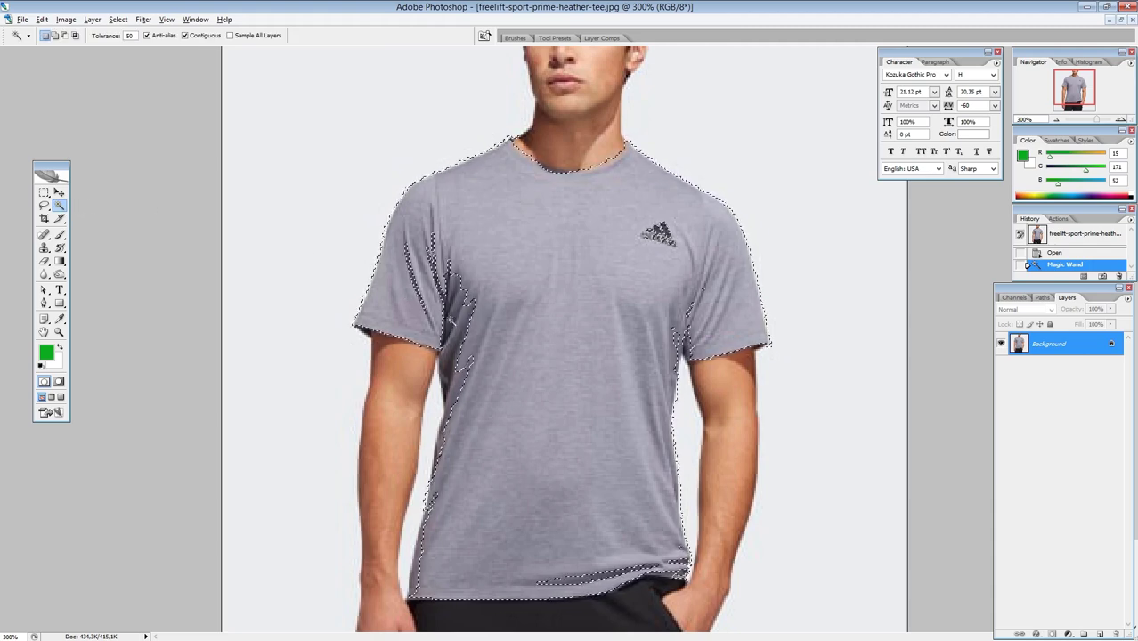
click(54, 35)
Add the missed streaks on the left sleeve, right side and hem to the selection
shift+click(440, 382)
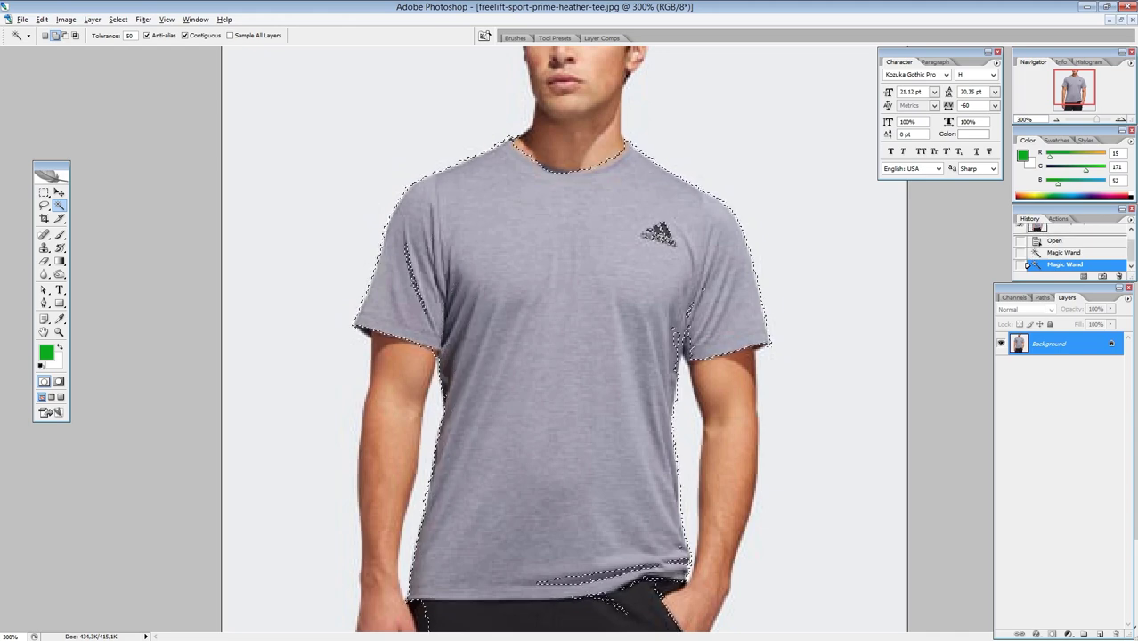
shift+click(415, 280)
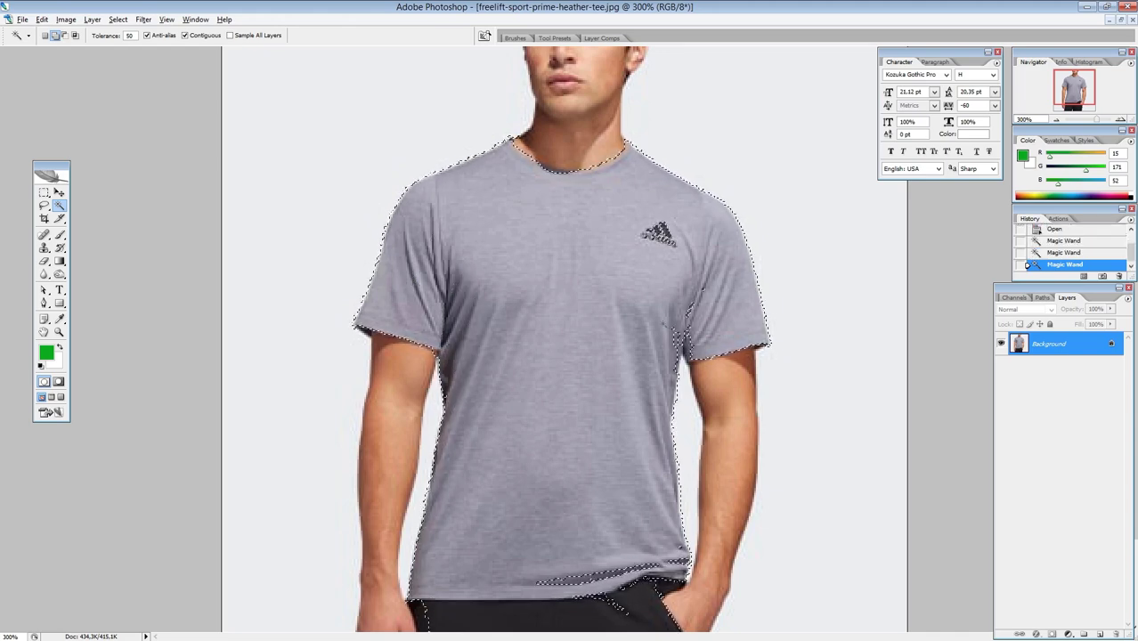
shift+click(679, 355)
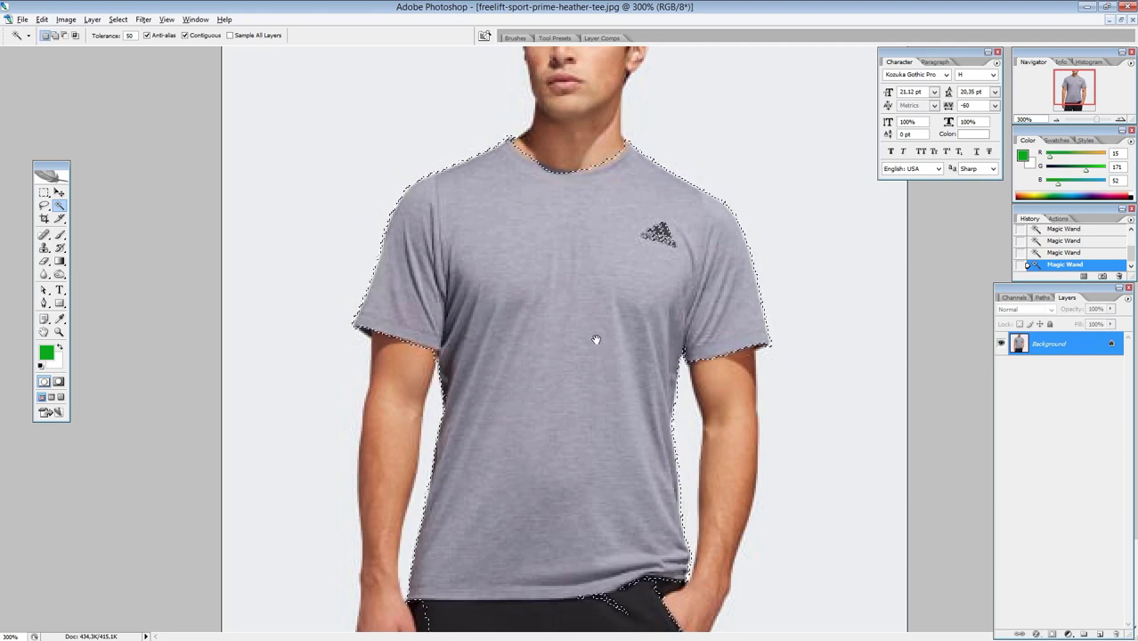
mouse_move(595, 336)
mouse_down()
mouse_move(609, 209)
mouse_move(571, 324)
mouse_up()
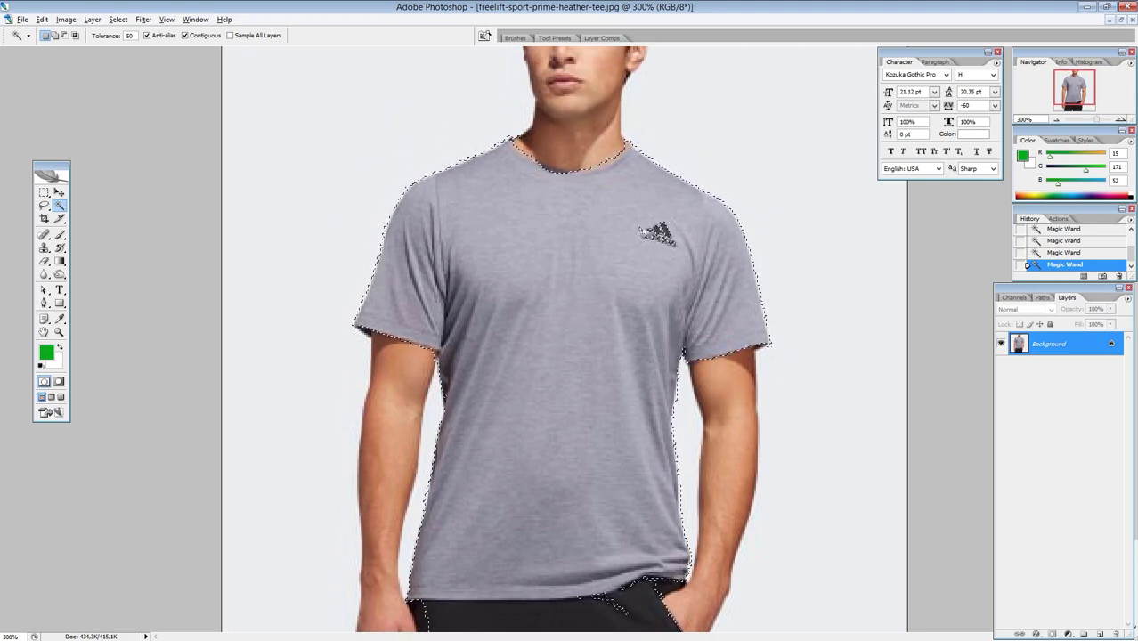
key(l)
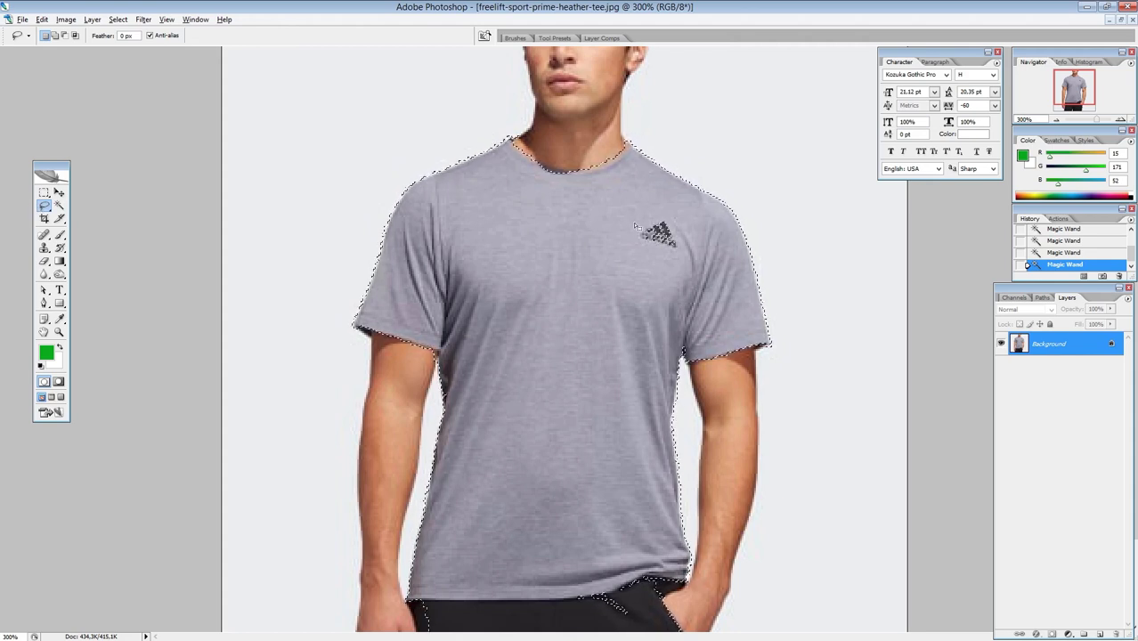
Shift-lasso the chest logo into the shirt selection
key(shift)
mouse_move(645, 212)
mouse_down()
mouse_move(689, 213)
mouse_move(650, 211)
mouse_up()
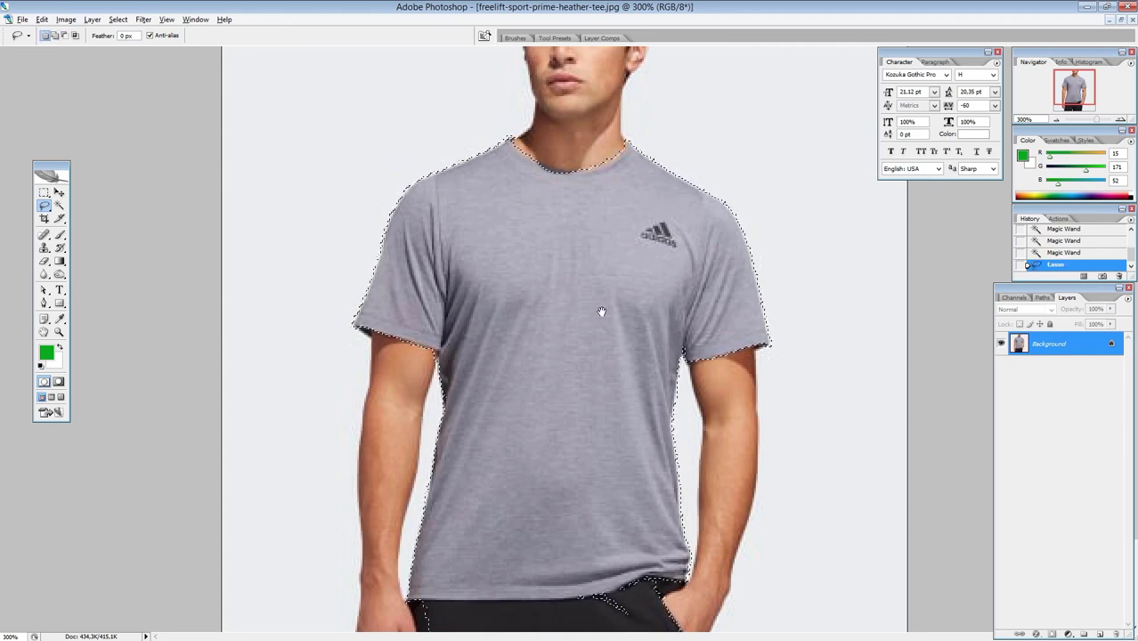
mouse_move(601, 311)
mouse_down()
mouse_move(575, 223)
mouse_move(579, 190)
mouse_up()
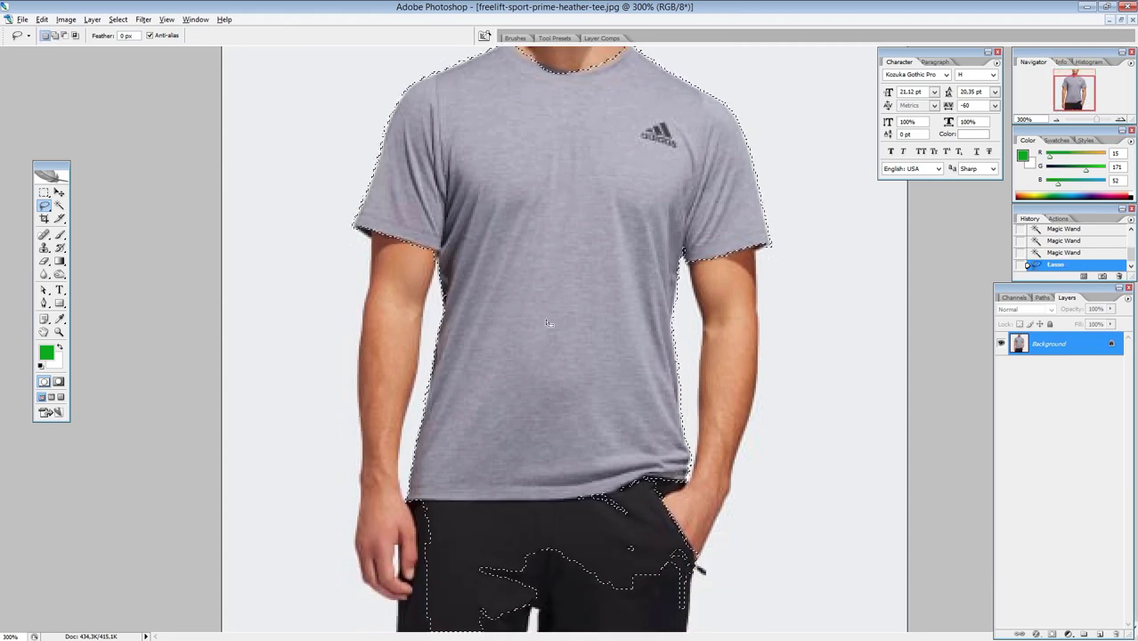
Switch to full-screen mode and zoom to 400% on the shirt hem and trousers
key(f)
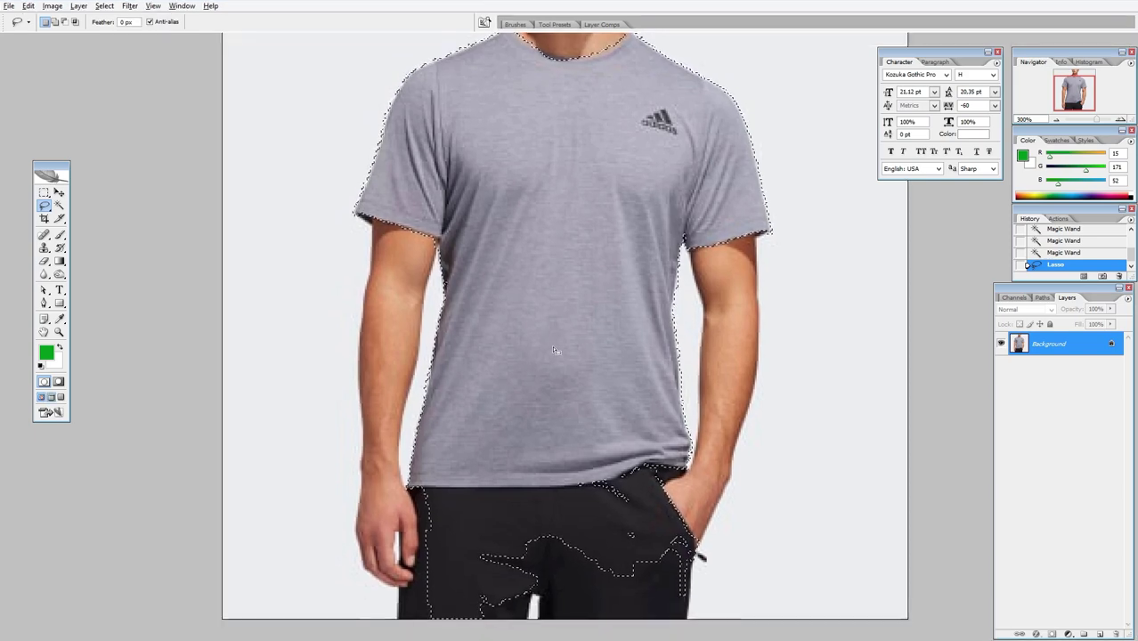
drag(547, 347, 540, 265)
key(z)
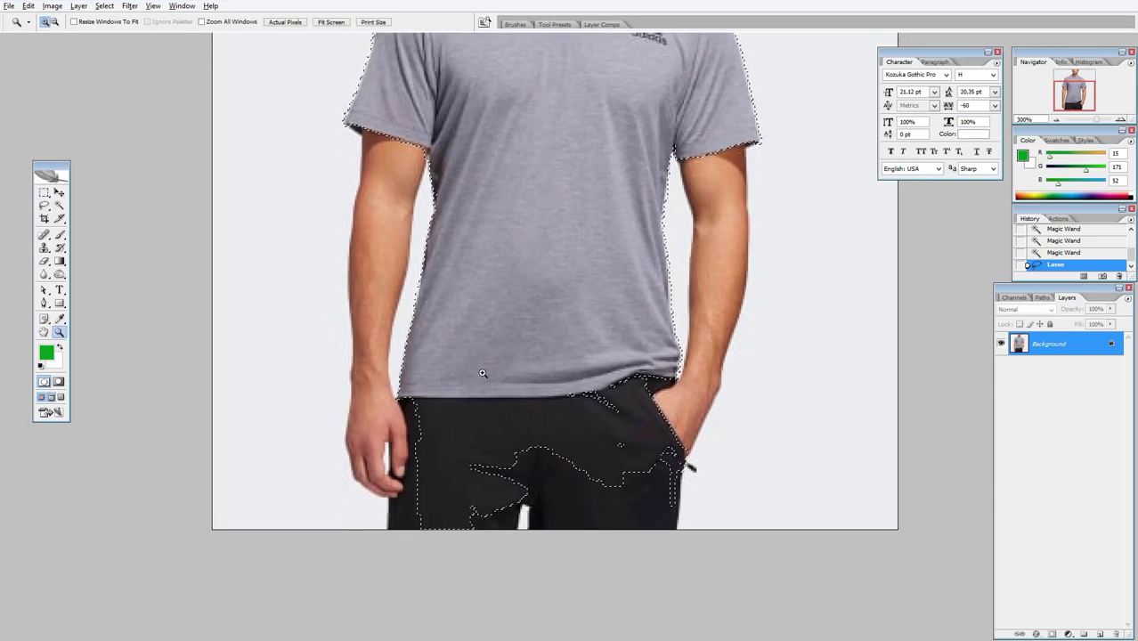
click(483, 372)
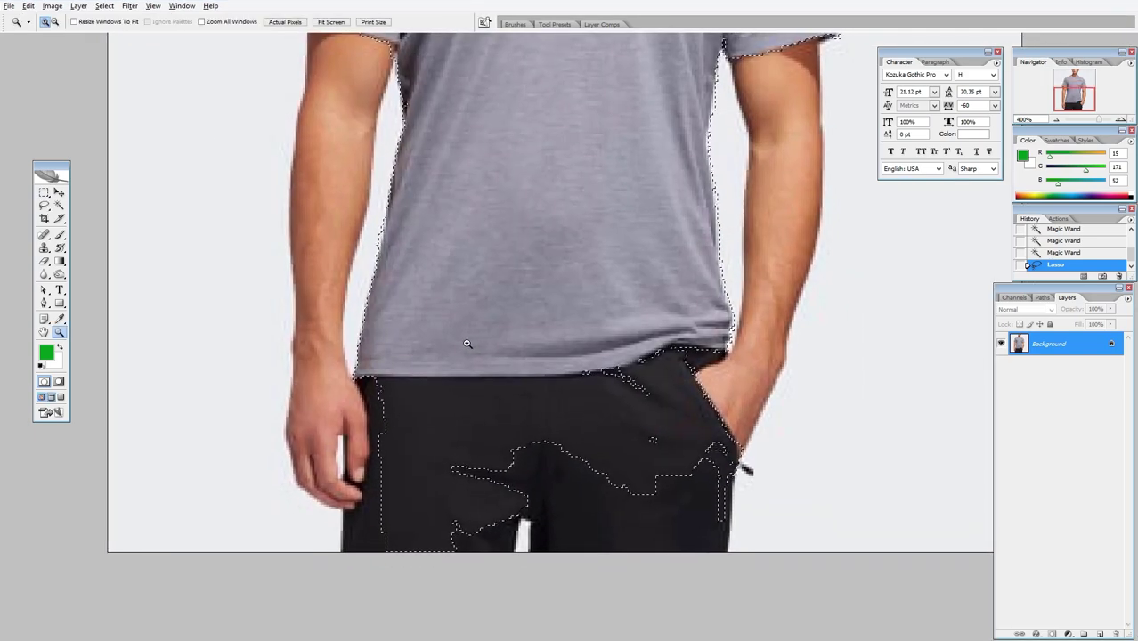
key(l)
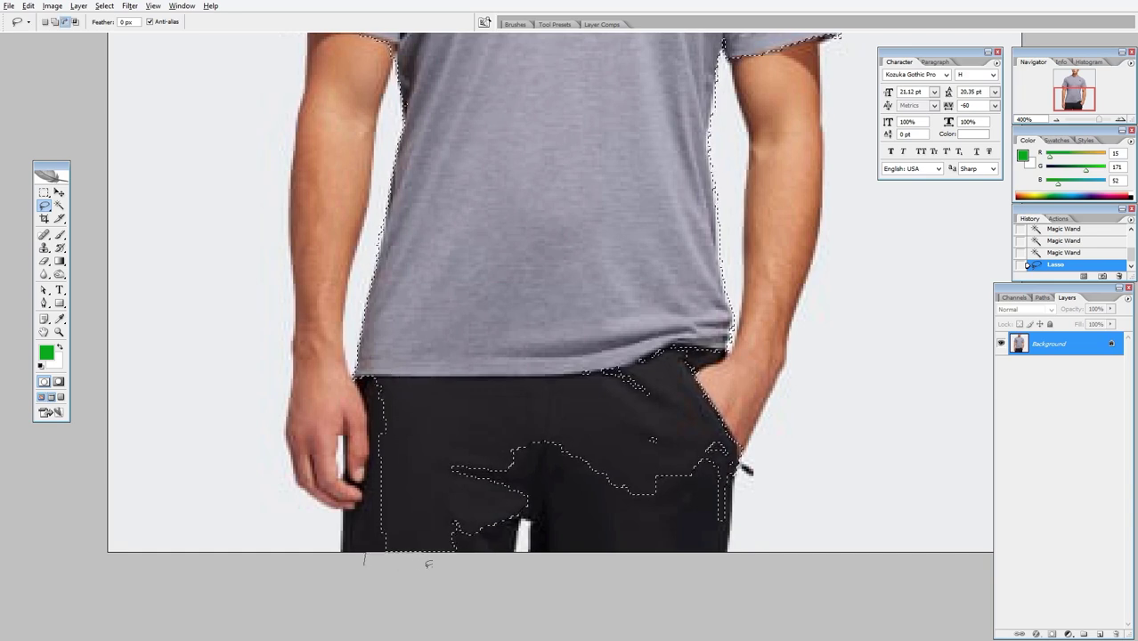
Lasso around the trousers to remove them from the shirt selection
mouse_move(428, 564)
mouse_down()
mouse_move(767, 405)
mouse_move(727, 357)
mouse_up()
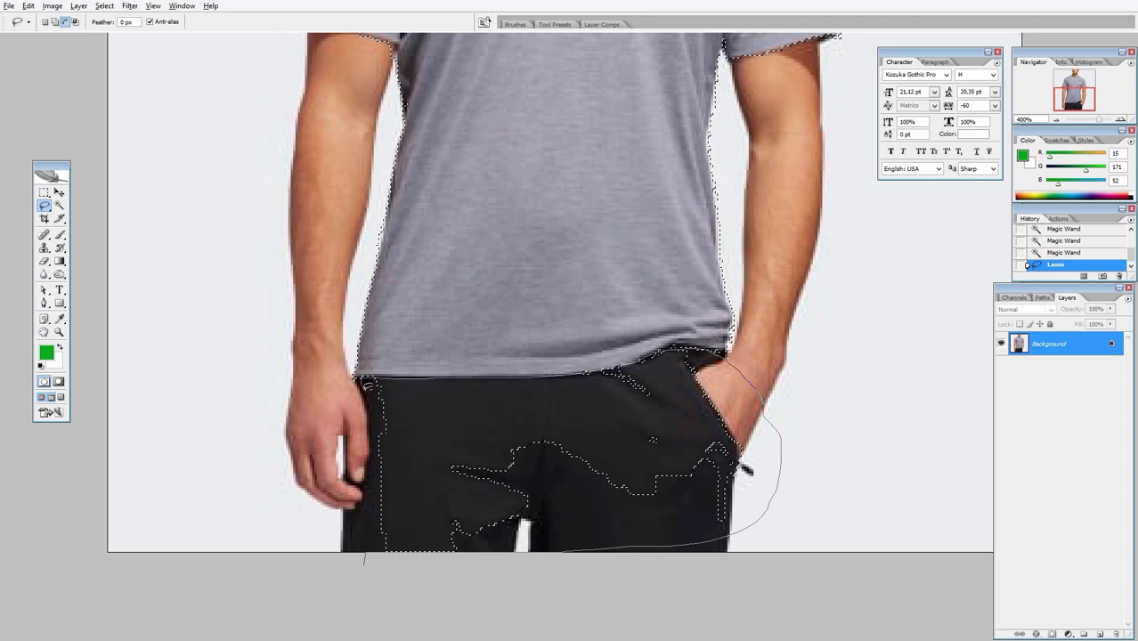
mouse_move(360, 377)
mouse_down()
mouse_move(378, 404)
mouse_move(367, 550)
mouse_up()
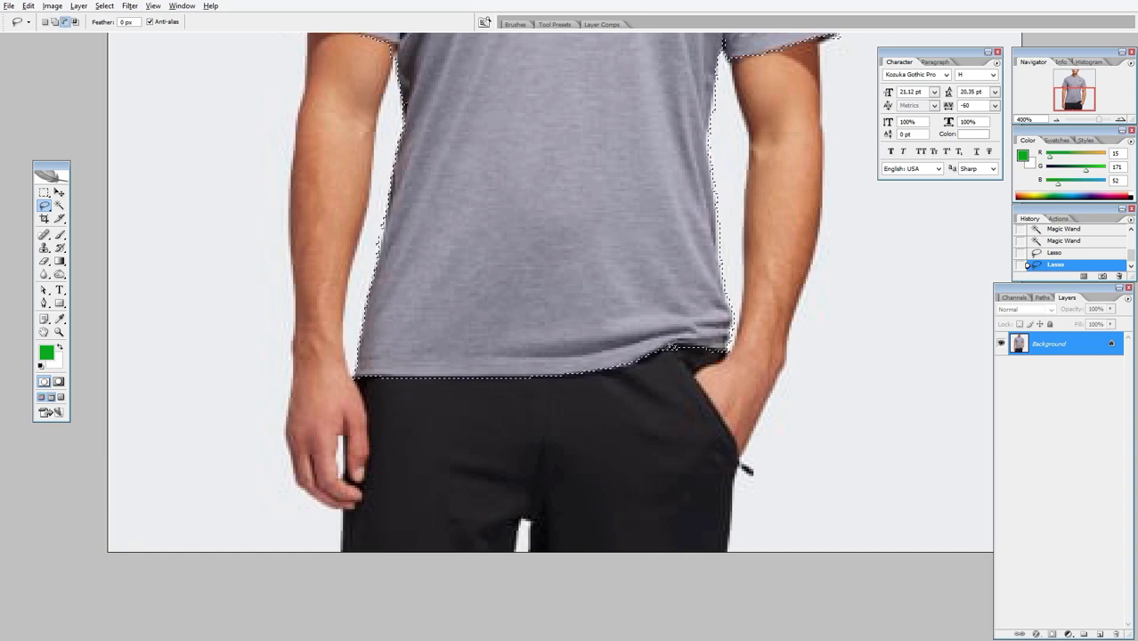
drag(672, 353, 664, 359)
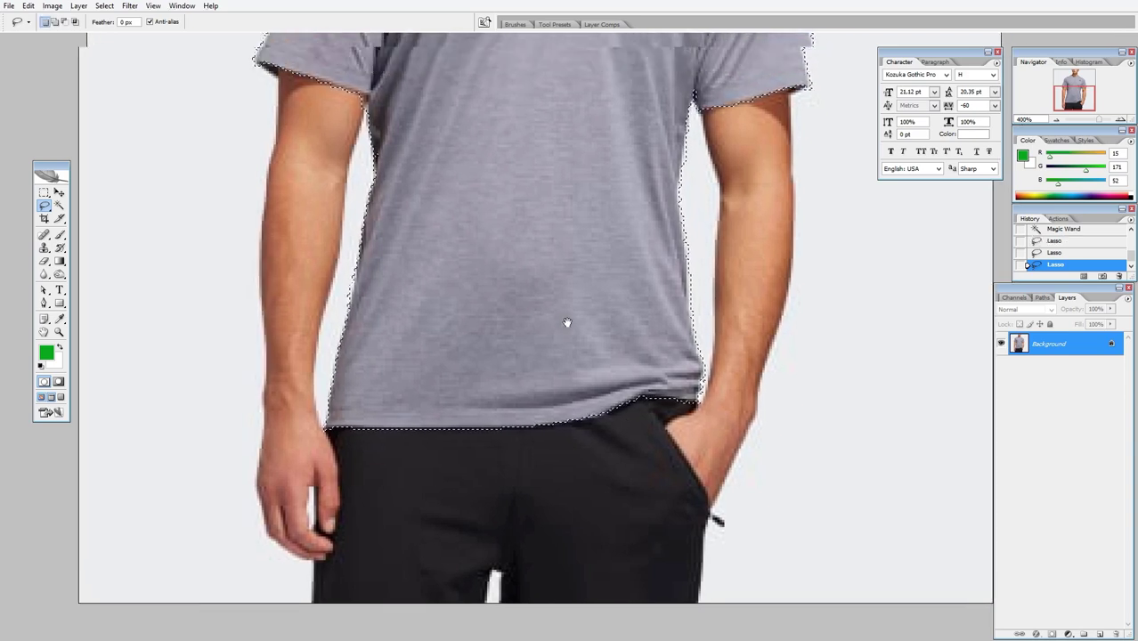
mouse_move(570, 322)
mouse_down()
mouse_move(582, 267)
mouse_move(563, 356)
mouse_up()
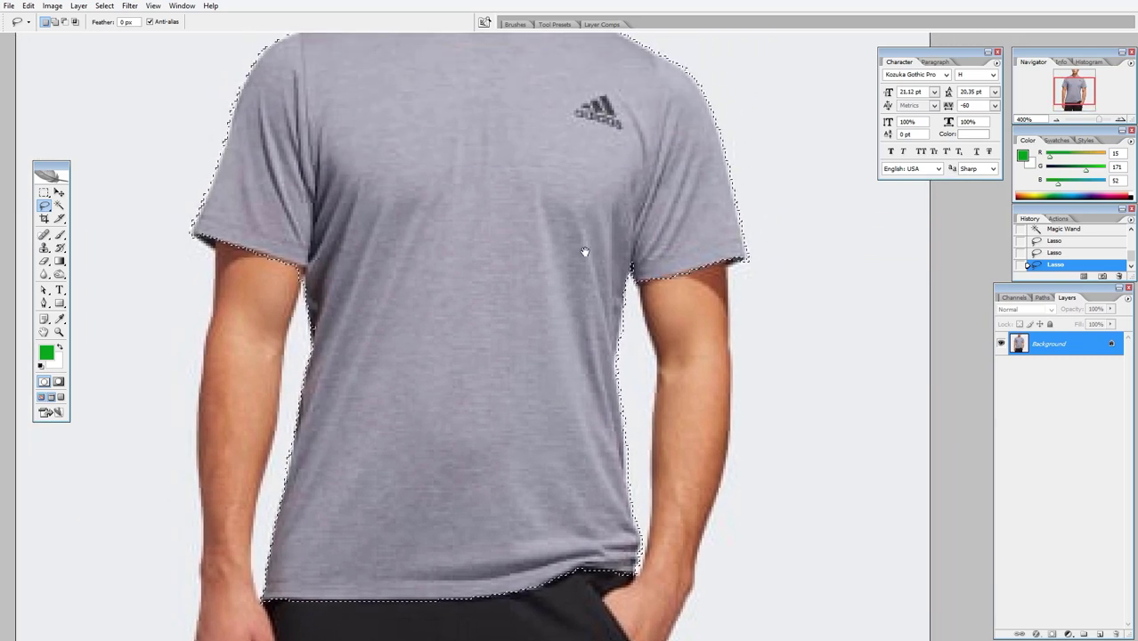
drag(584, 250, 573, 311)
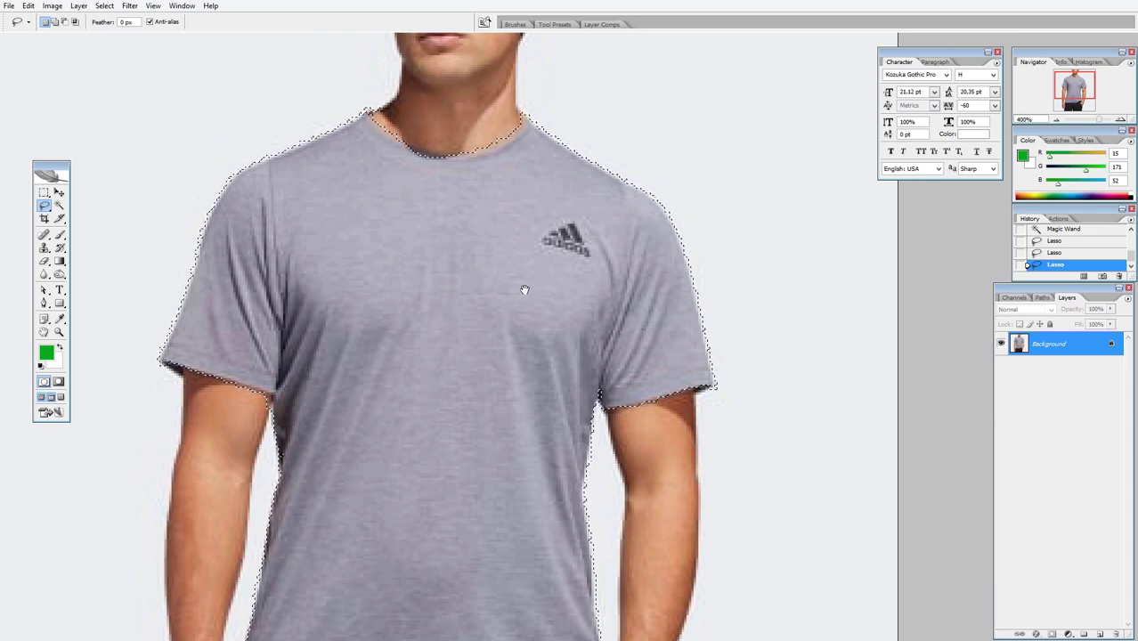
drag(489, 271, 581, 381)
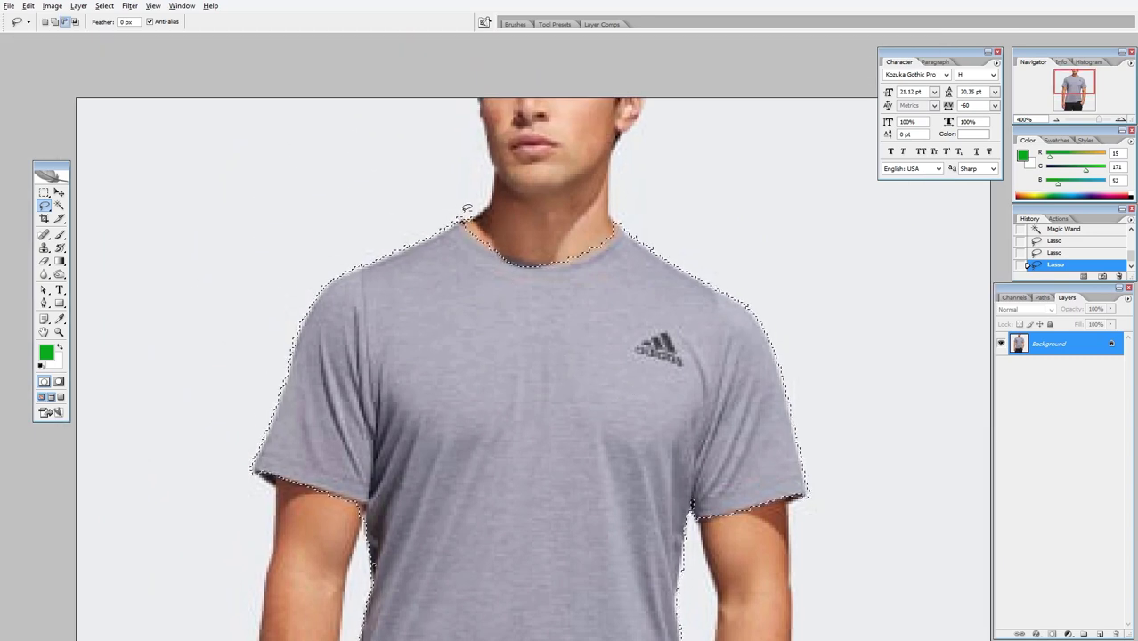
Alt-lasso the neck and collar out of the selection, then Shift-add missed shirt edges
key(alt)
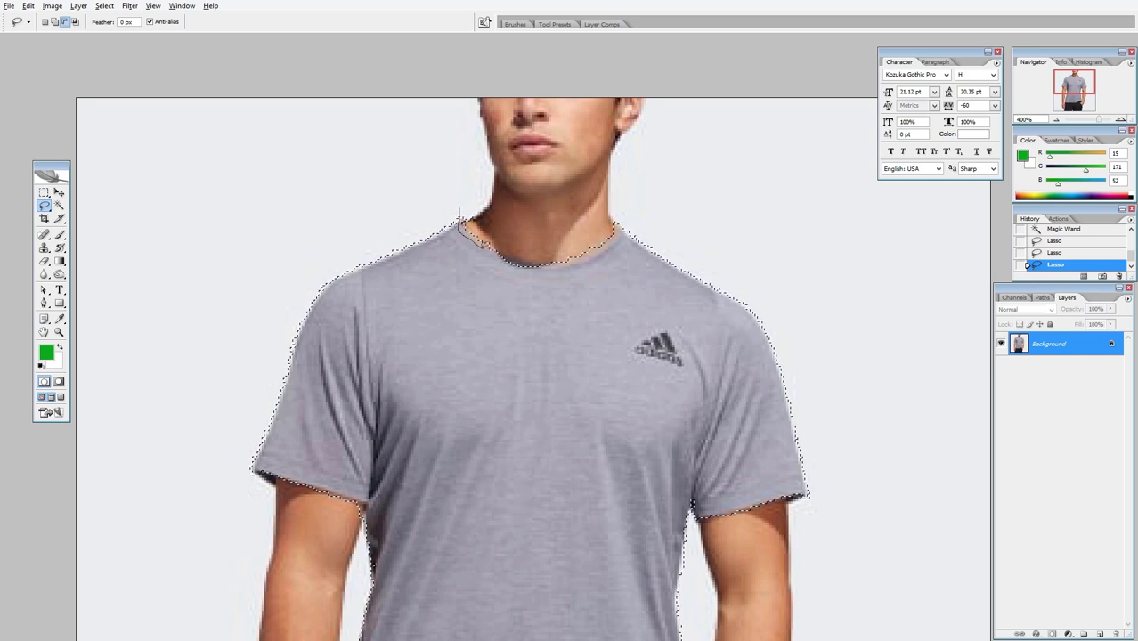
drag(463, 197, 623, 211)
mouse_move(551, 250)
mouse_down()
mouse_move(611, 218)
mouse_move(606, 244)
mouse_up()
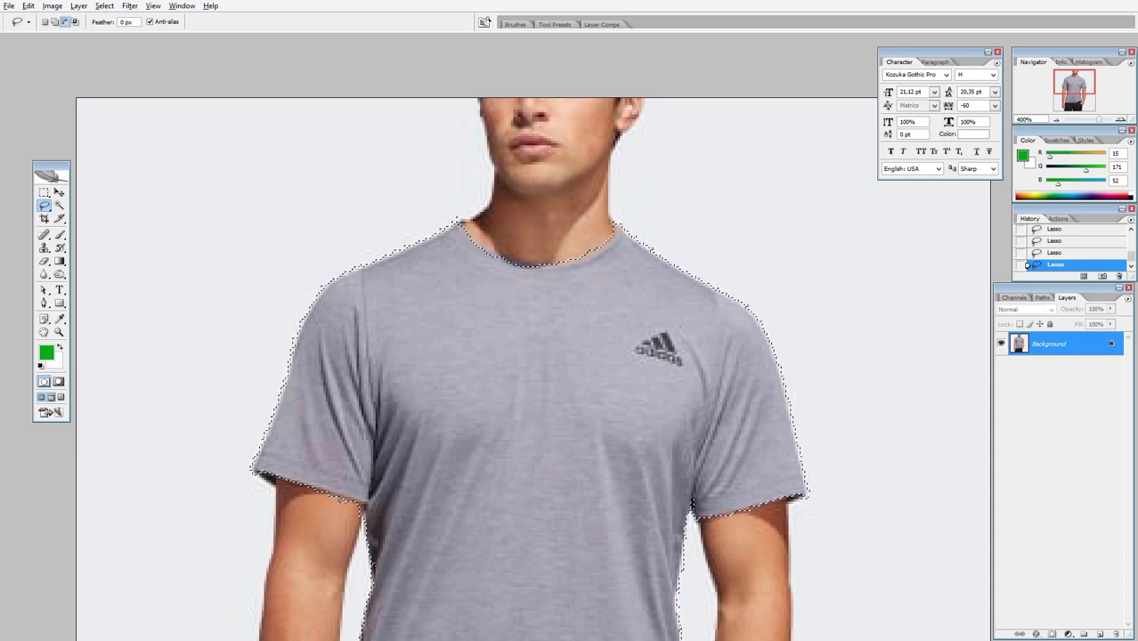
key(alt)
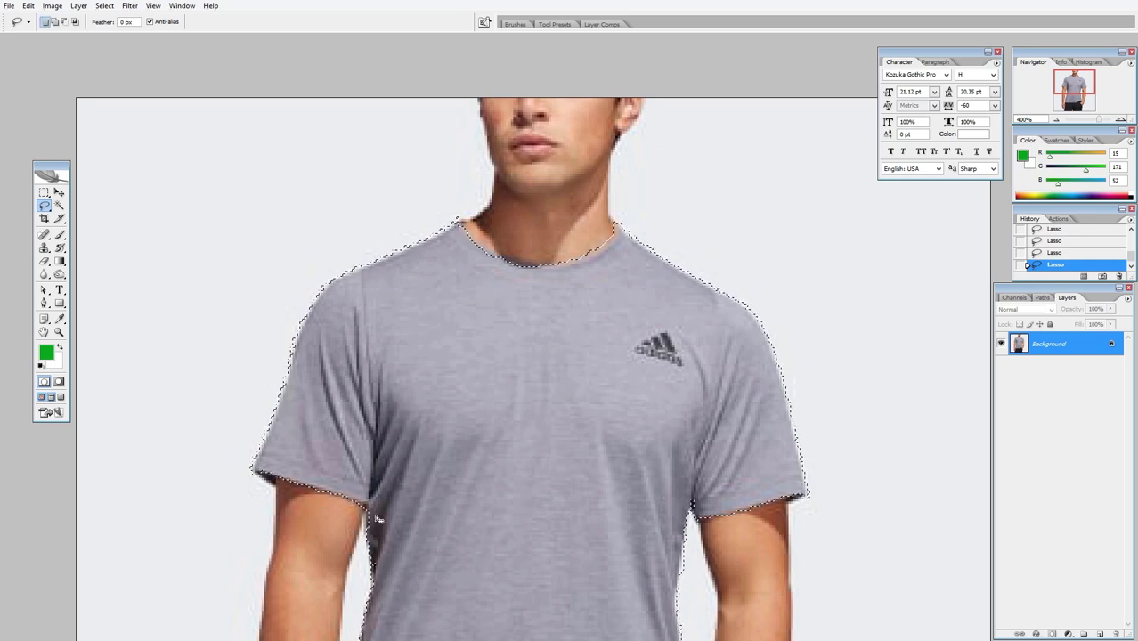
key(shift)
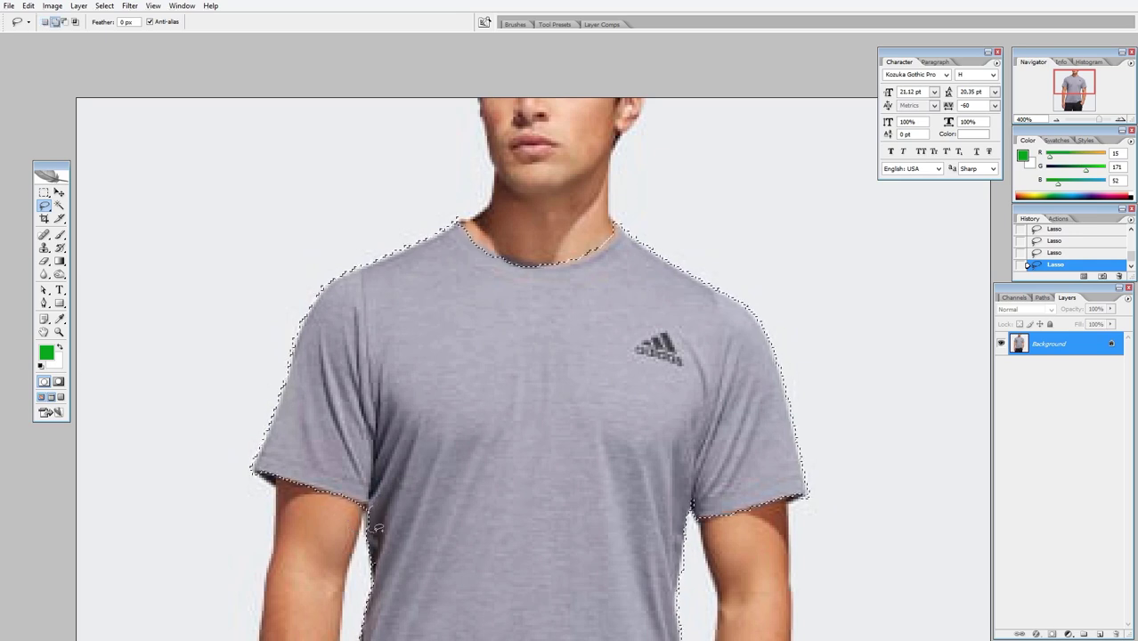
key(shift)
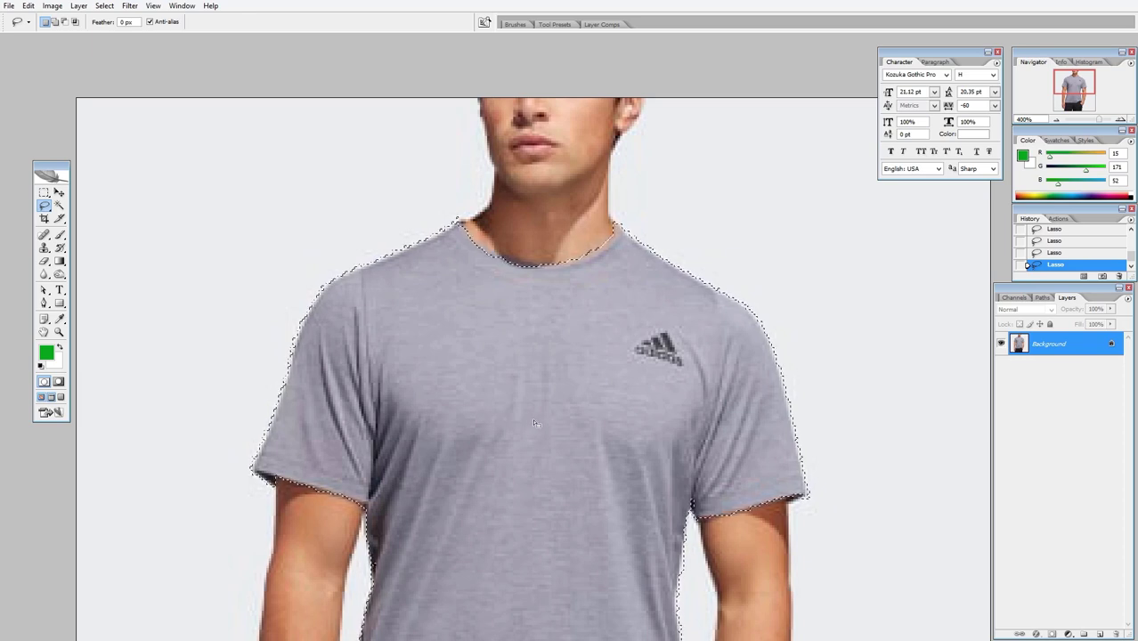
key(shift)
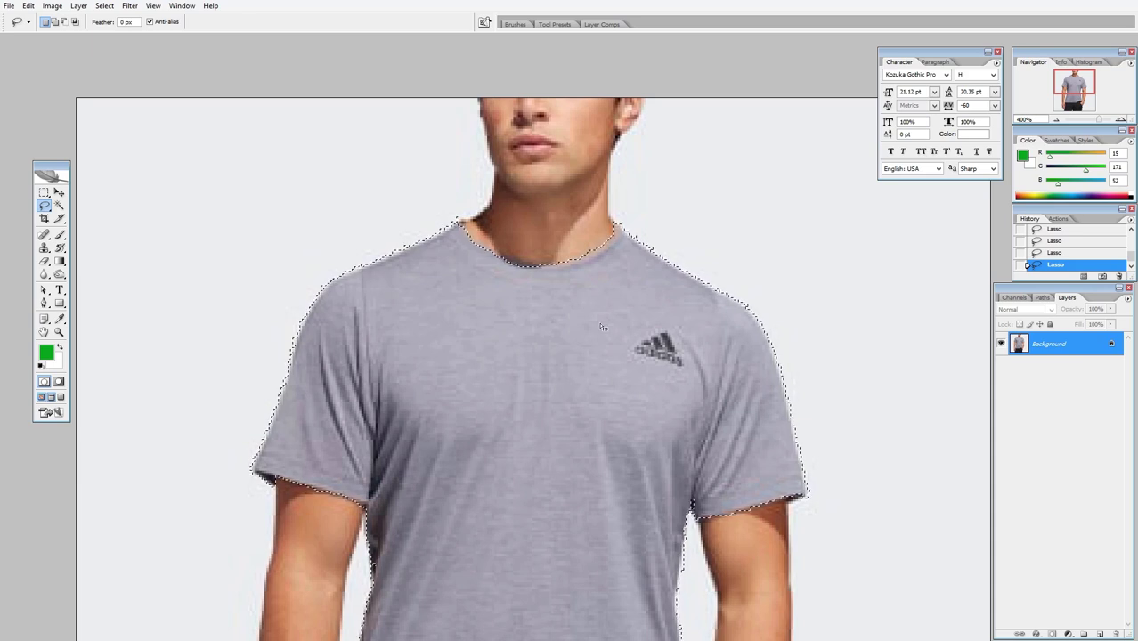
Zoom out to the whole image, copy the shirt to Layer 1 with Ctrl+J, and make Layer 1 active
key(z)
alt+click(611, 350)
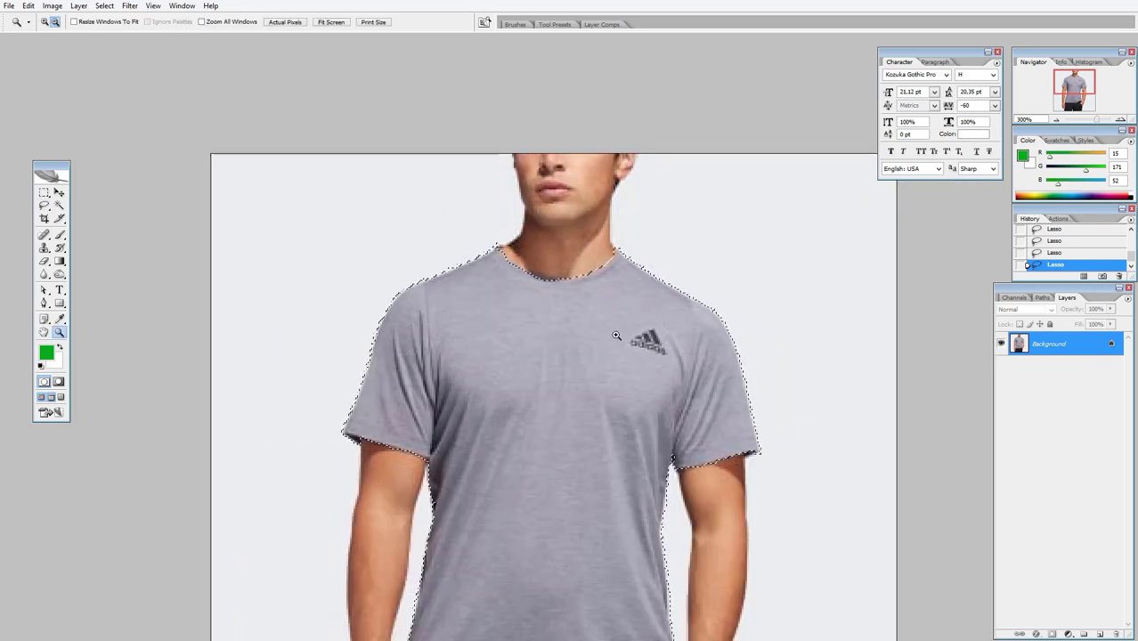
alt+click(605, 362)
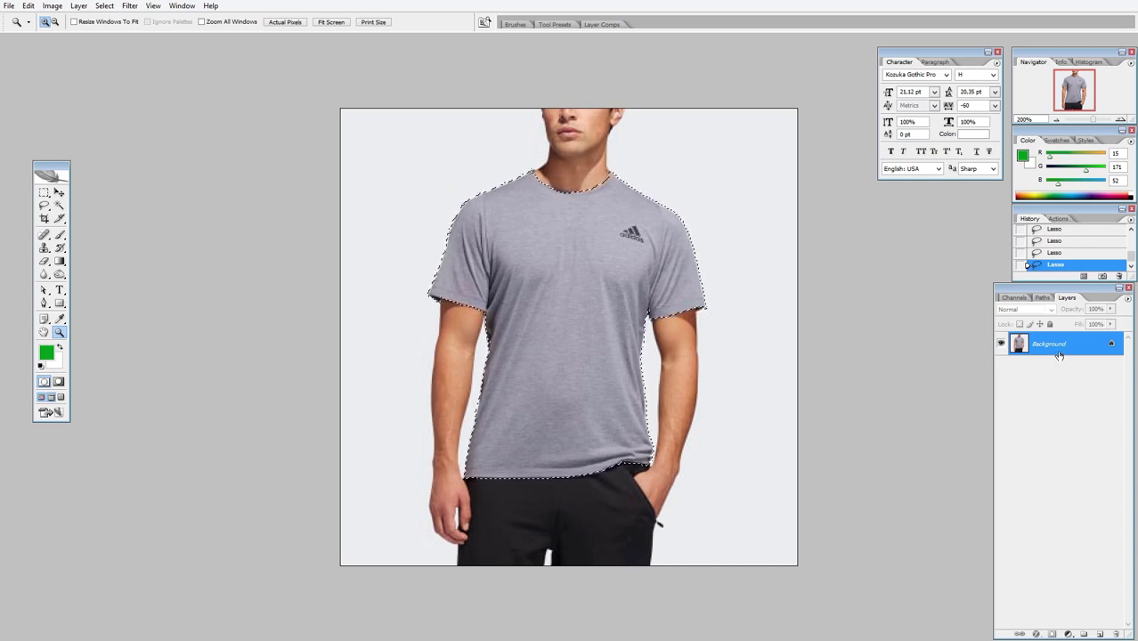
key(ctrl+j)
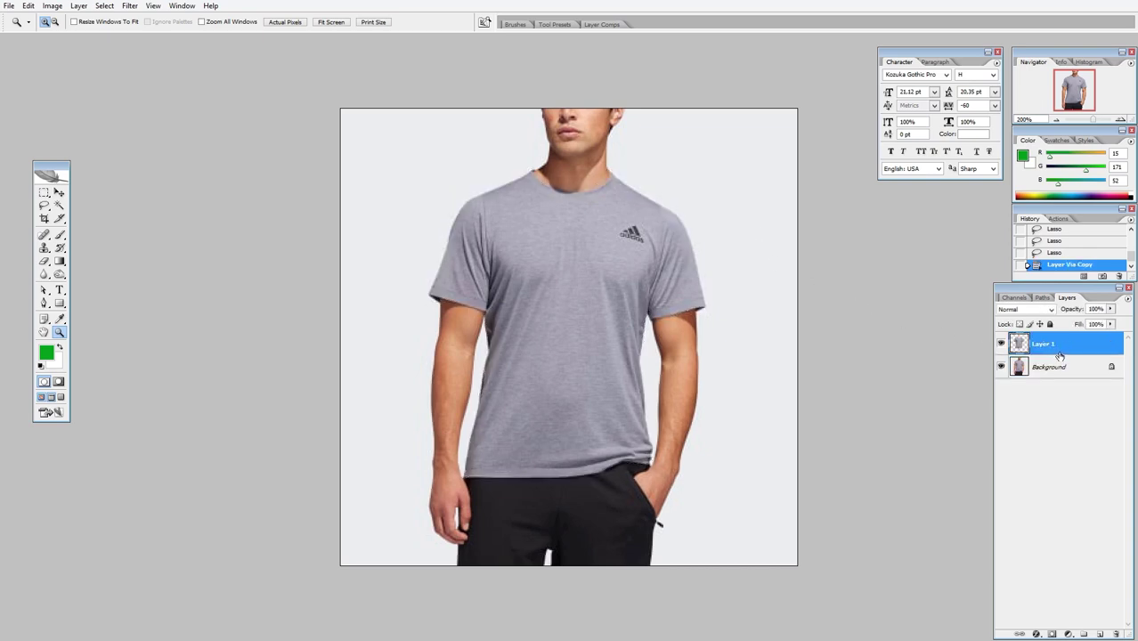
right_click(1065, 366)
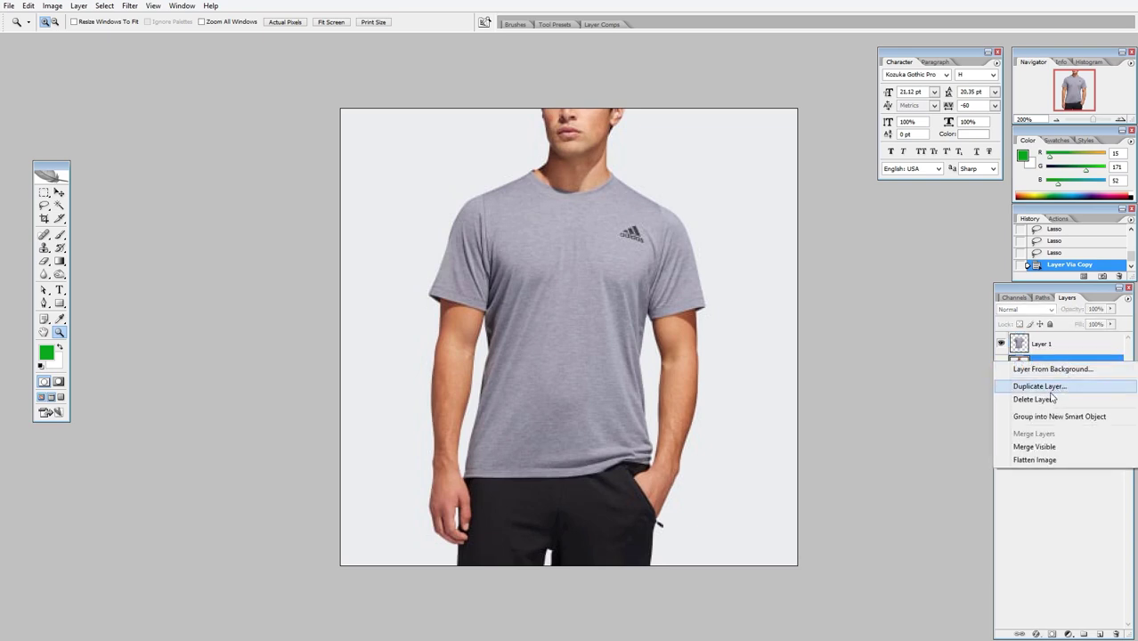
click(1083, 349)
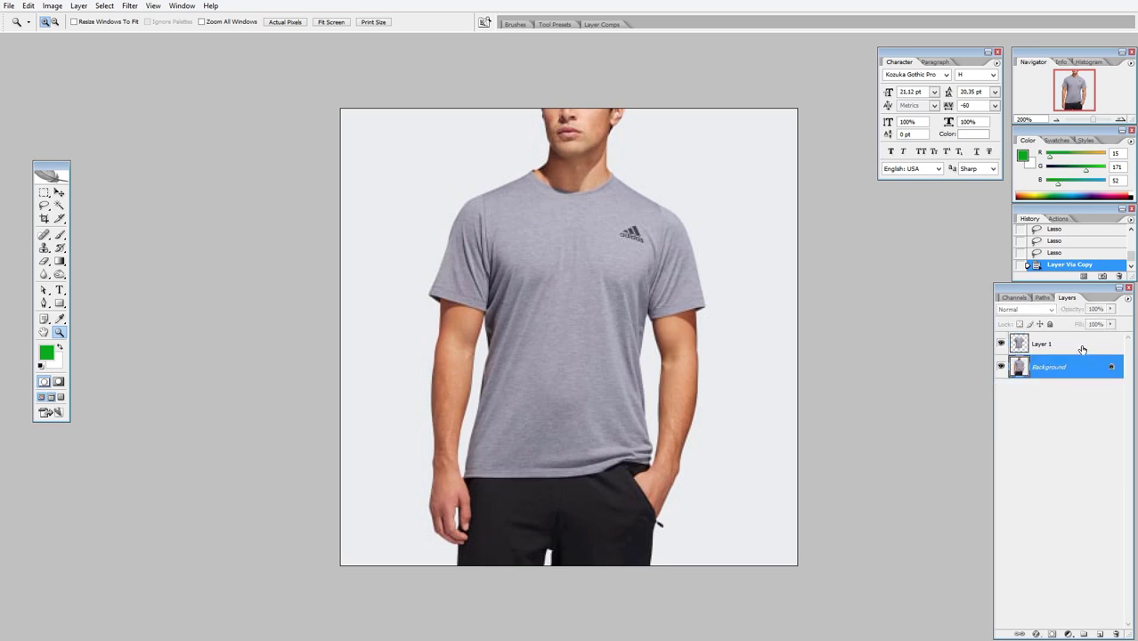
click(1078, 350)
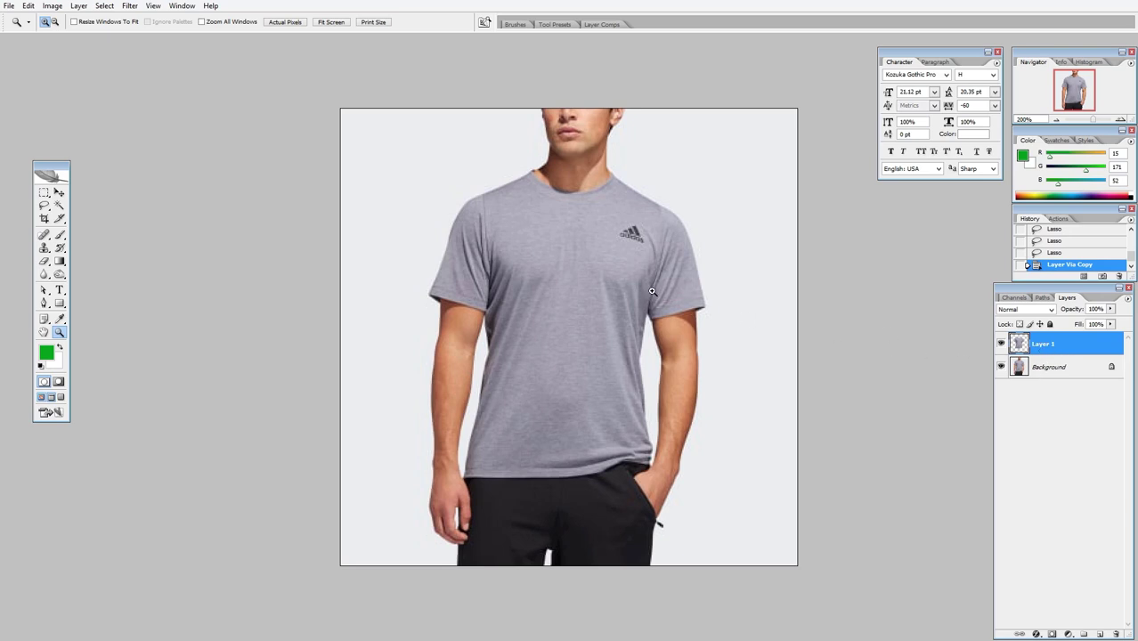
key(v)
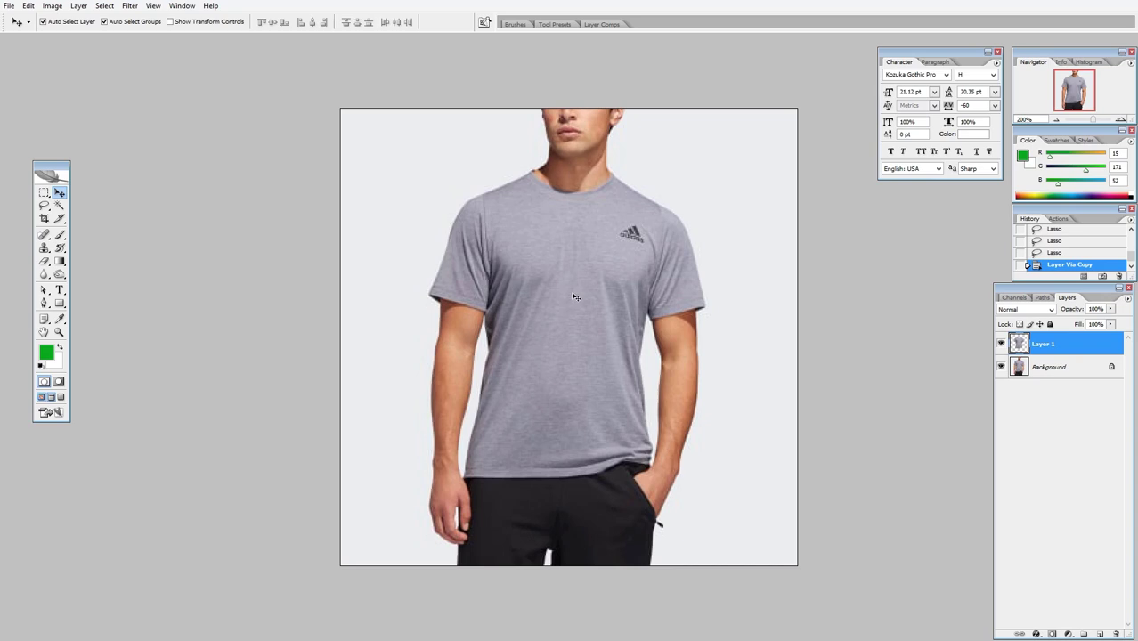
Colorize Layer 1's shirt turquoise with Hue/Saturation at Hue 188, Saturation 43
key(ctrl+u)
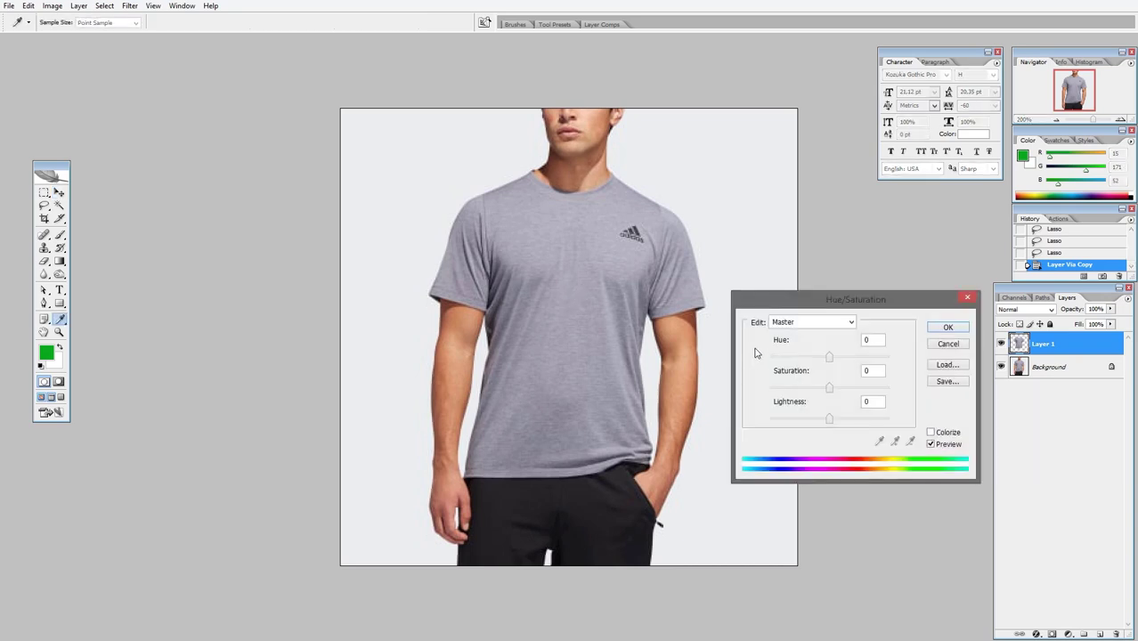
drag(799, 300, 776, 255)
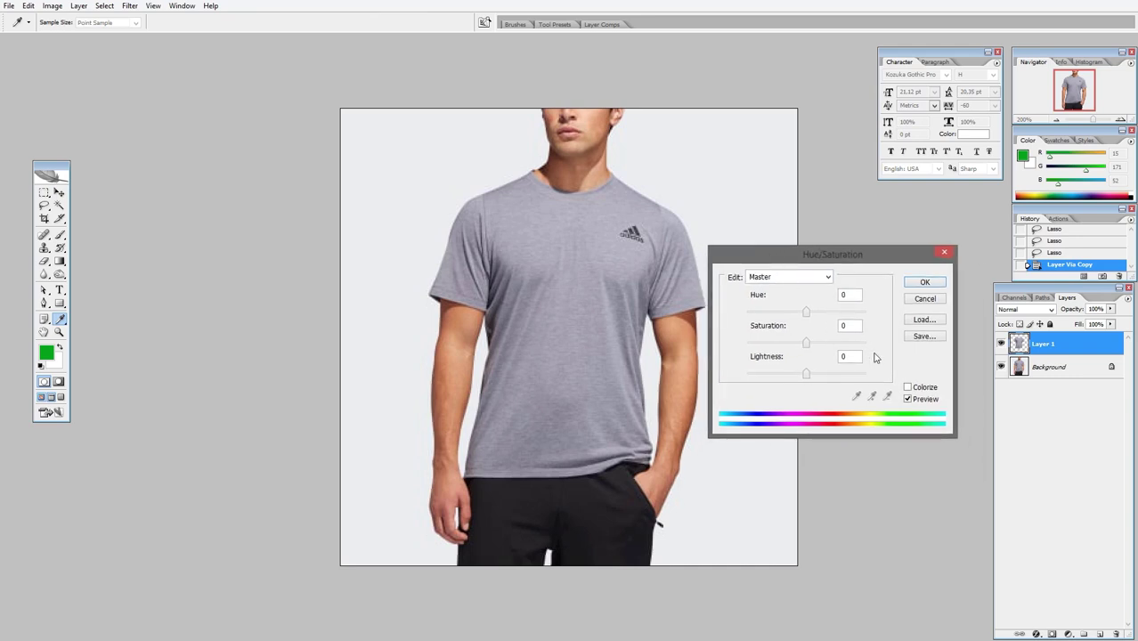
click(909, 389)
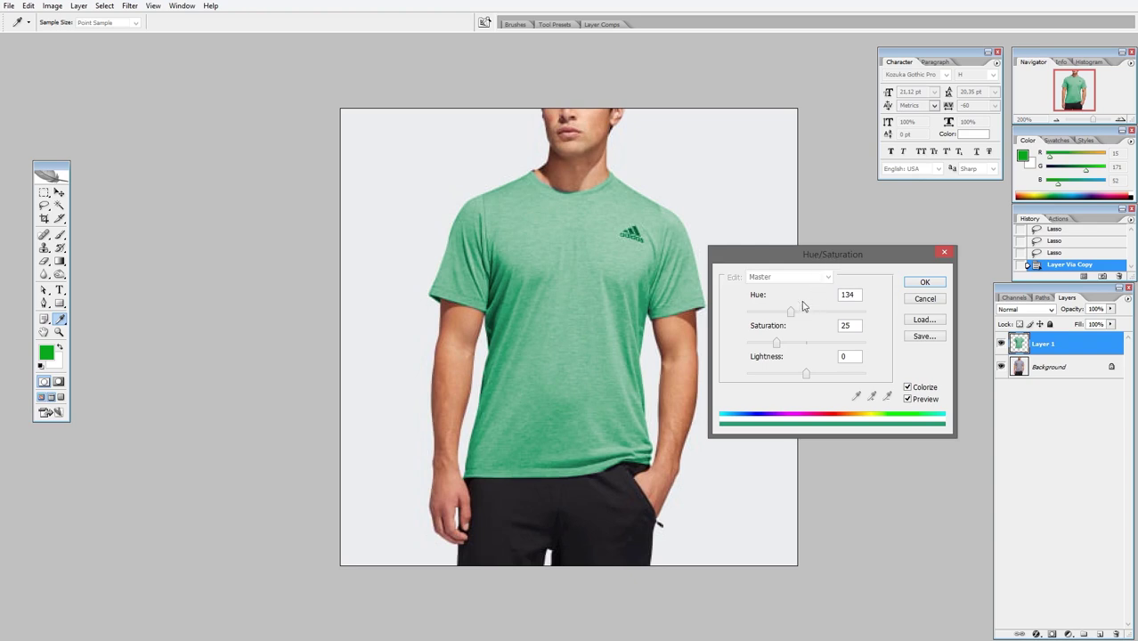
mouse_move(793, 316)
mouse_down()
mouse_move(806, 324)
mouse_move(799, 344)
mouse_move(810, 318)
mouse_up()
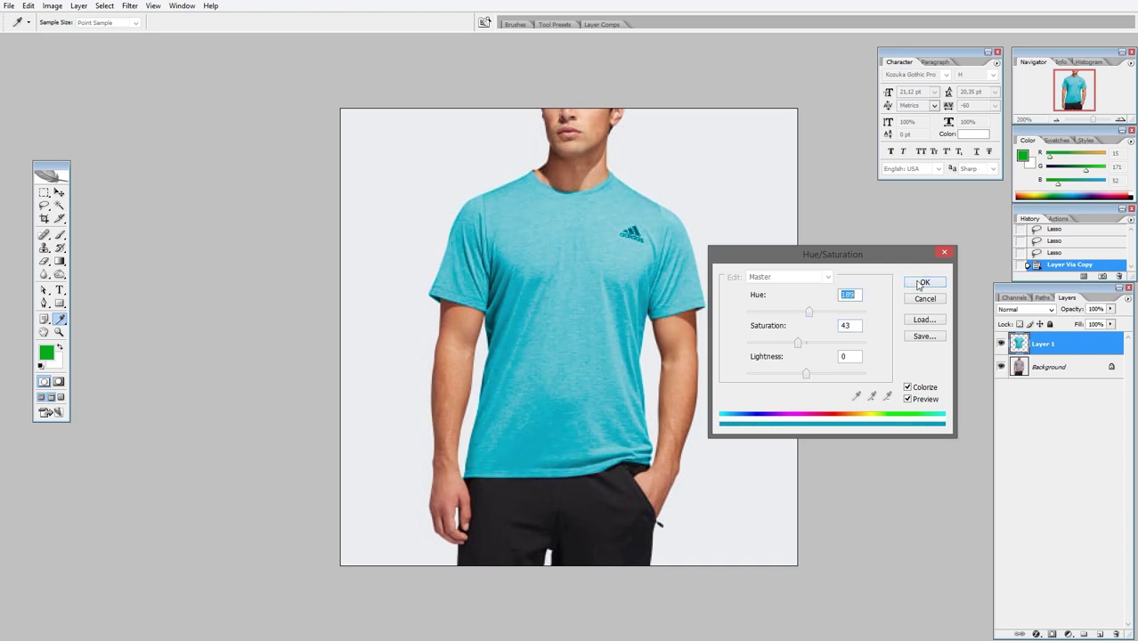
click(908, 283)
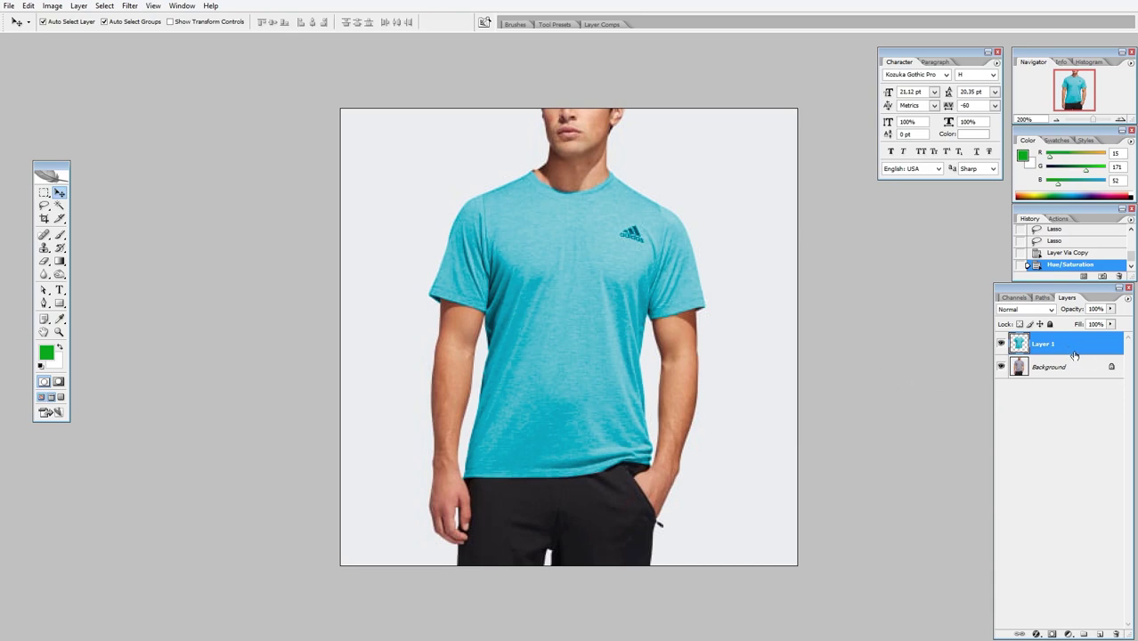
Duplicate Layer 1 and colorize the copy's shirt yellow at Hue -138, Saturation +32
key(ctrl+j)
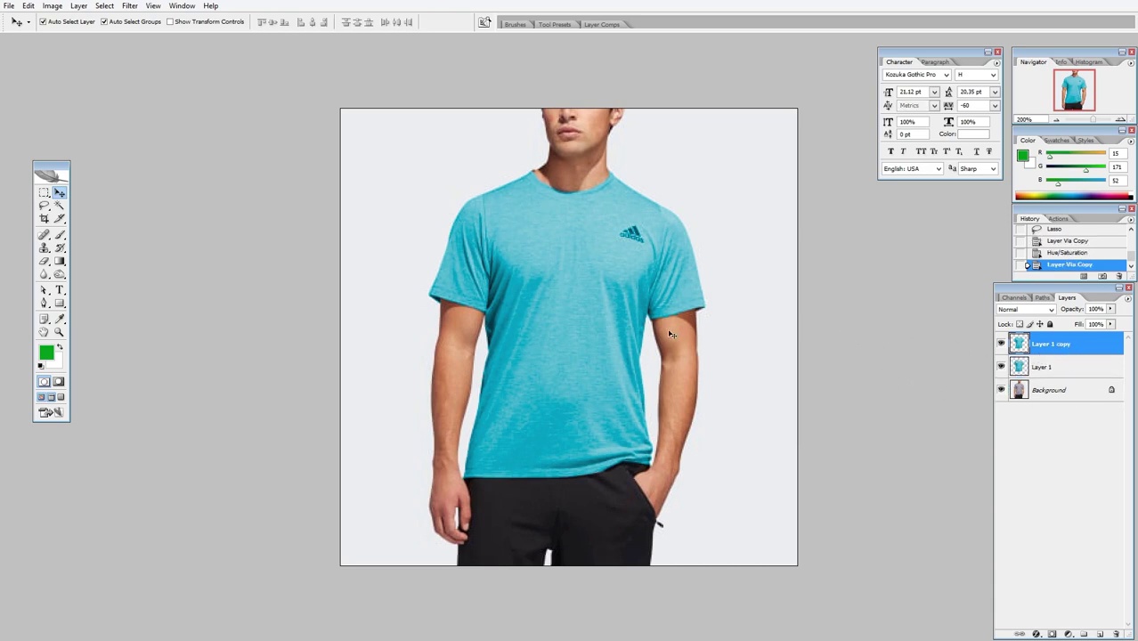
key(ctrl+u)
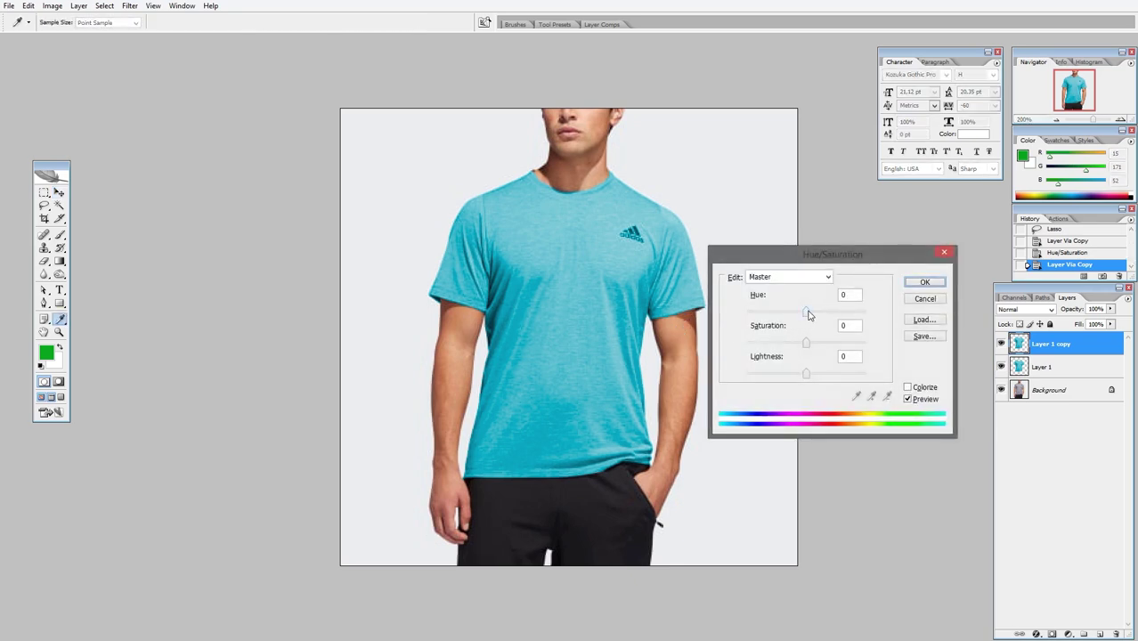
mouse_move(807, 314)
mouse_down()
mouse_move(756, 318)
mouse_move(826, 348)
mouse_up()
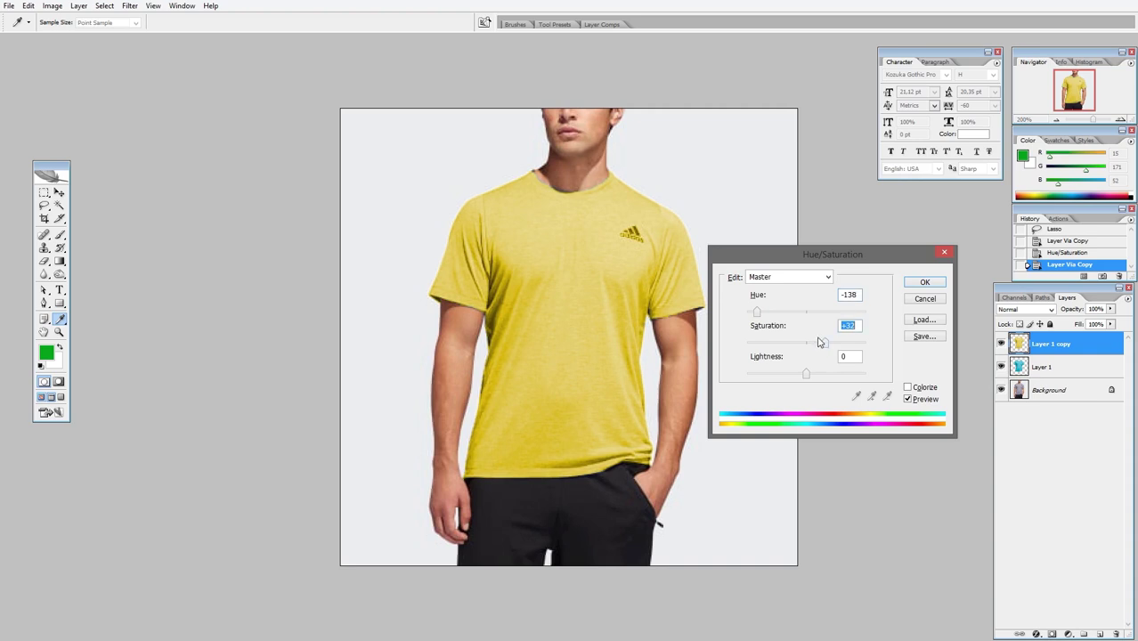
click(923, 283)
Alt-click with the Zoom tool to view the full image at 100%
key(v)
key(z)
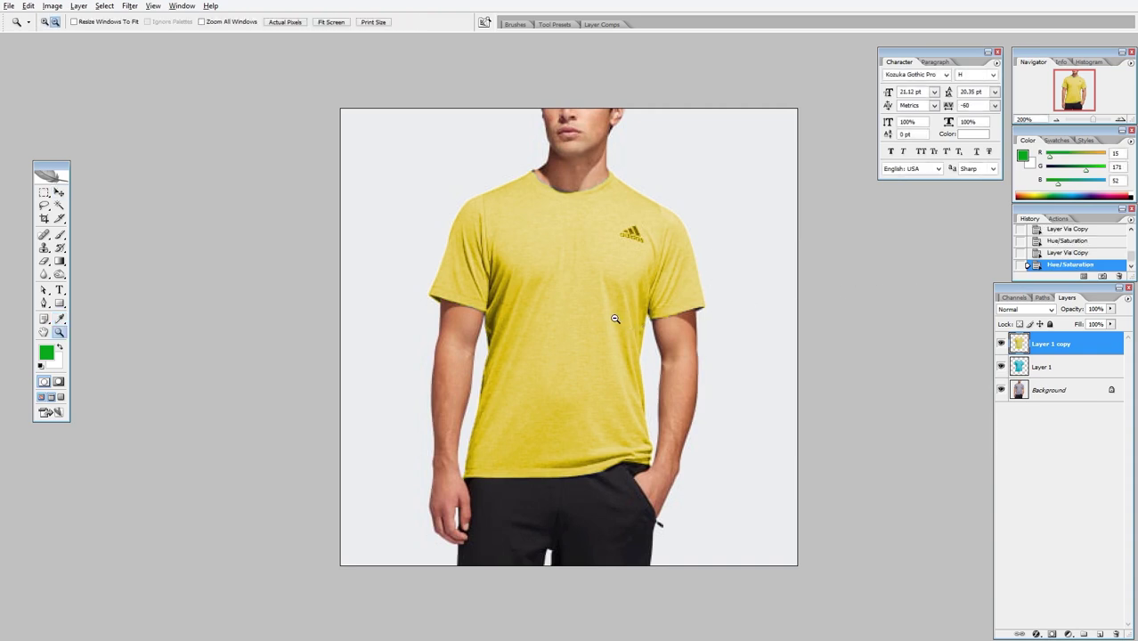
alt+click(613, 316)
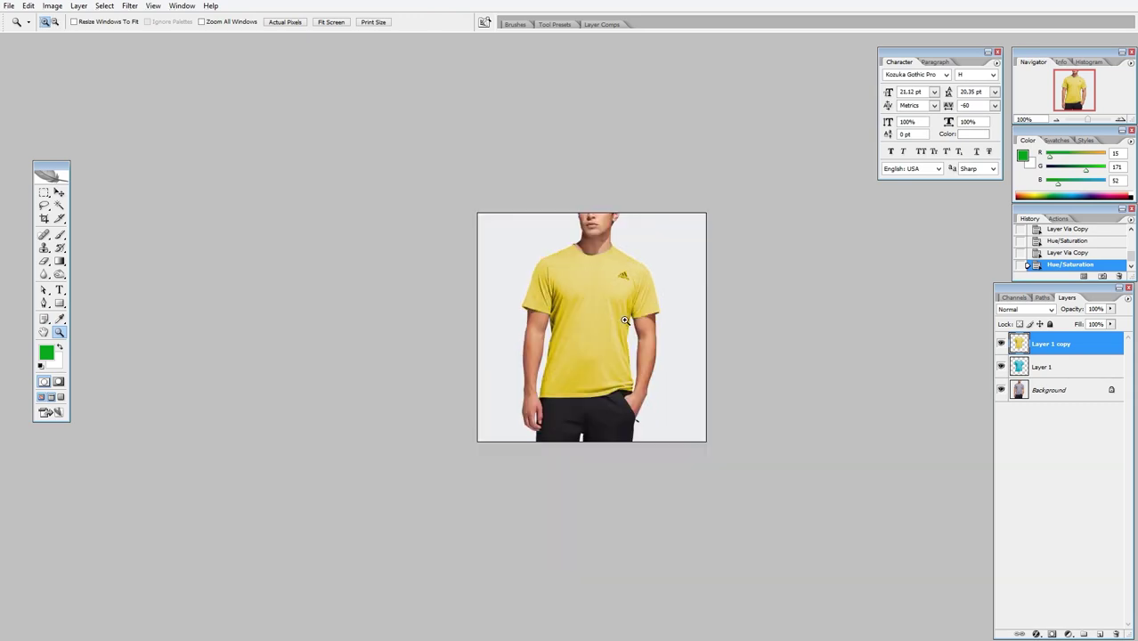